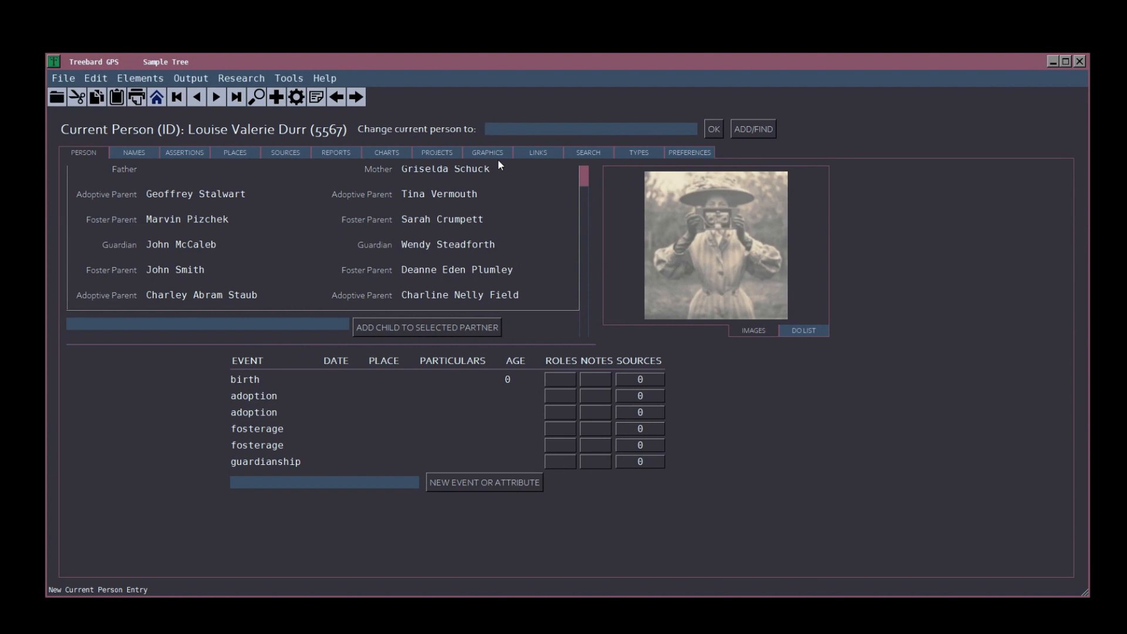
key("Tab")
key("Return")
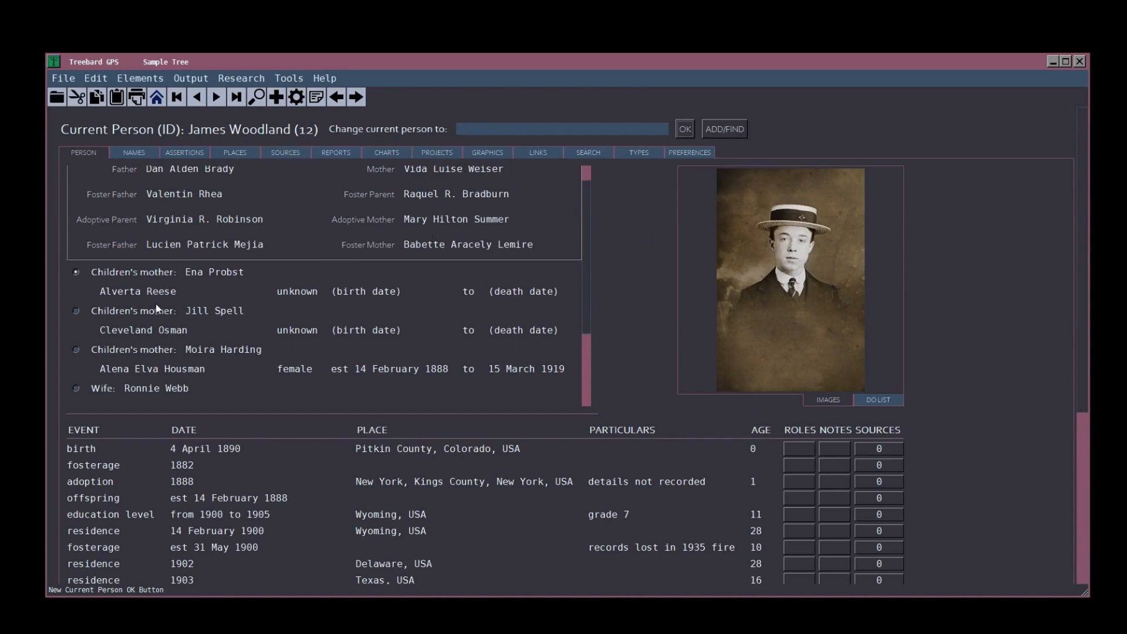
left_click_drag(590, 202, 580, 176)
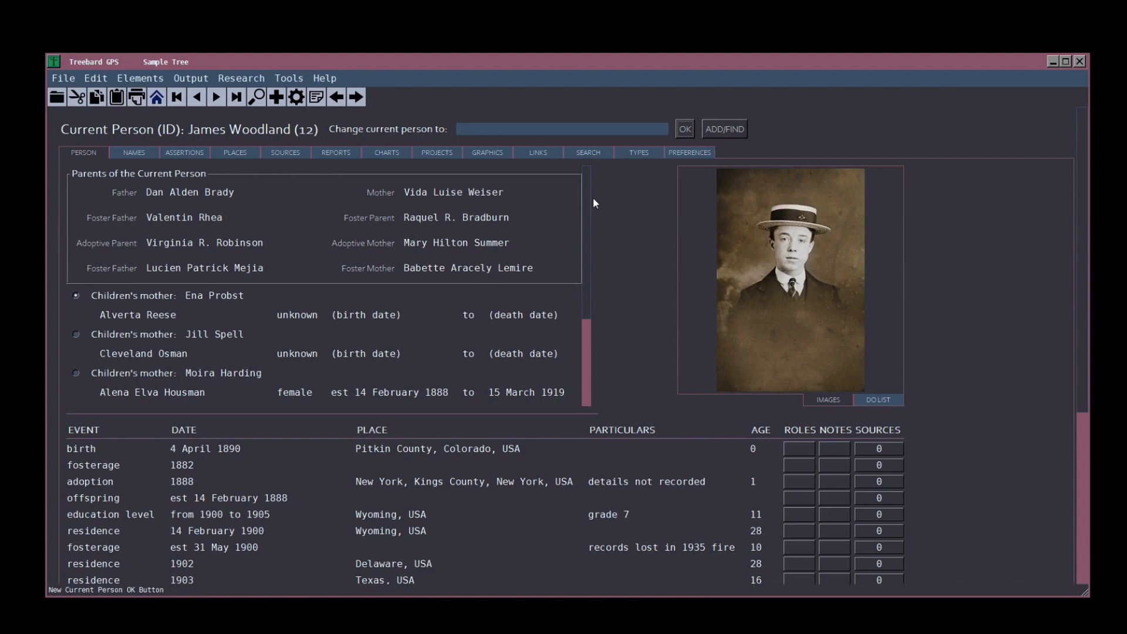
left_click_drag(588, 188, 589, 283)
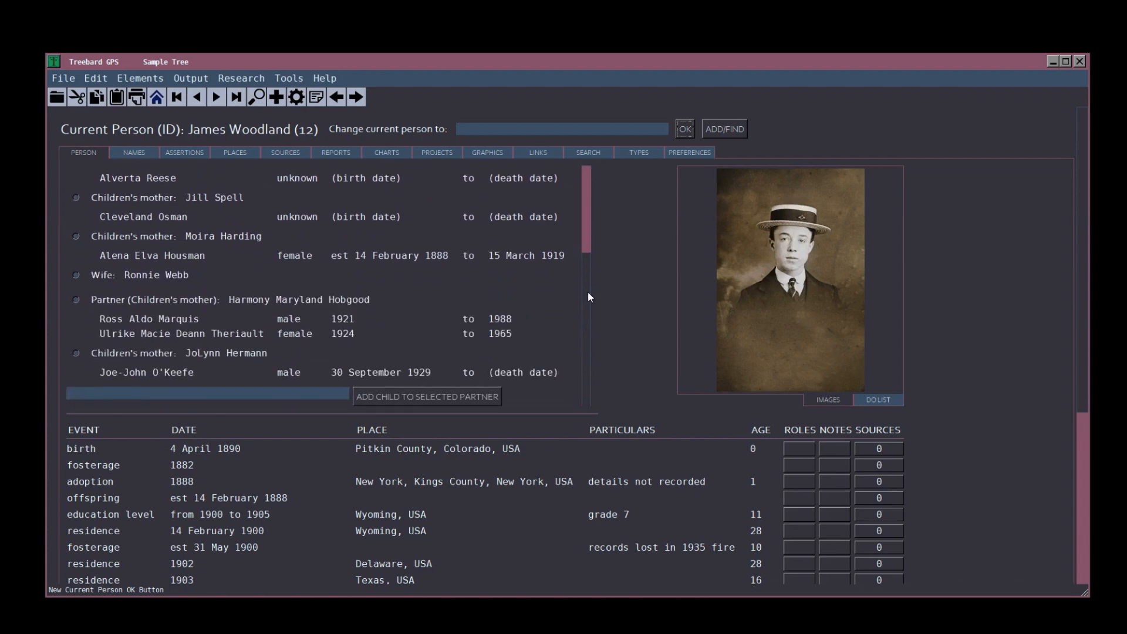
left_click_drag(589, 292, 590, 189)
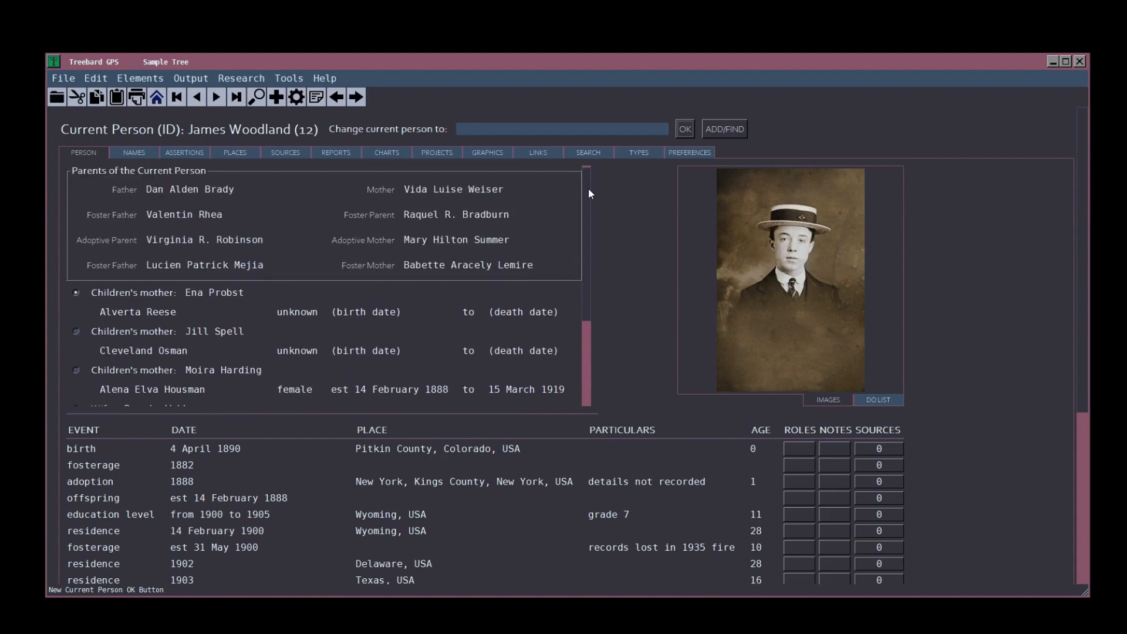
scroll(1086, 231, "down", 5)
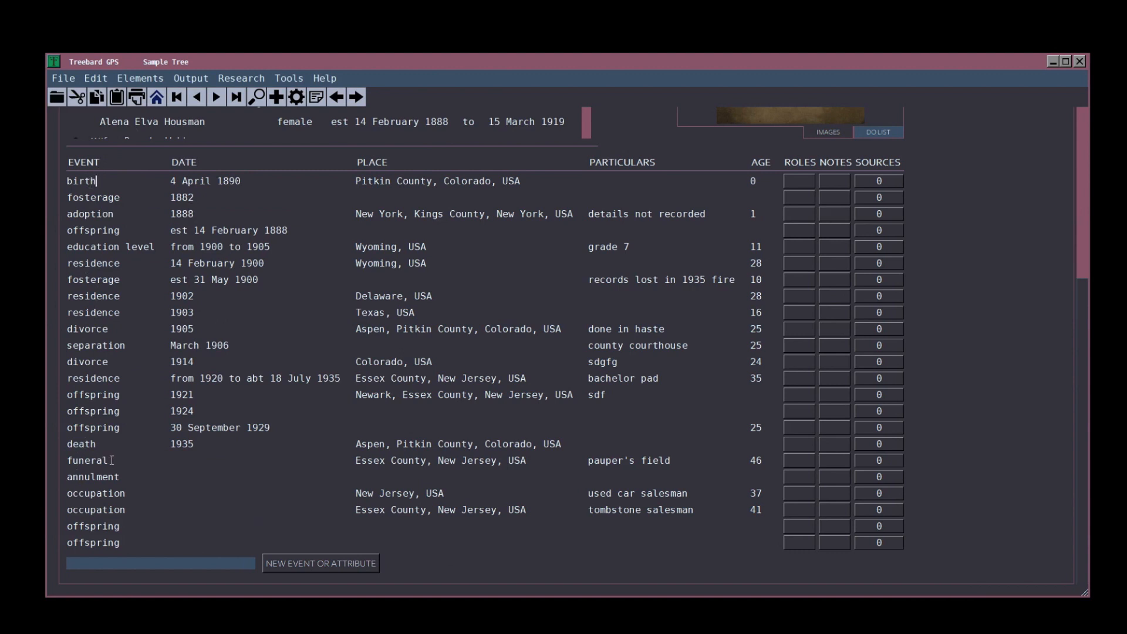
left_click_drag(110, 461, 62, 466)
left_click_drag(110, 458, 68, 458)
scroll(123, 465, "up", 5)
mouse_move(424, 167)
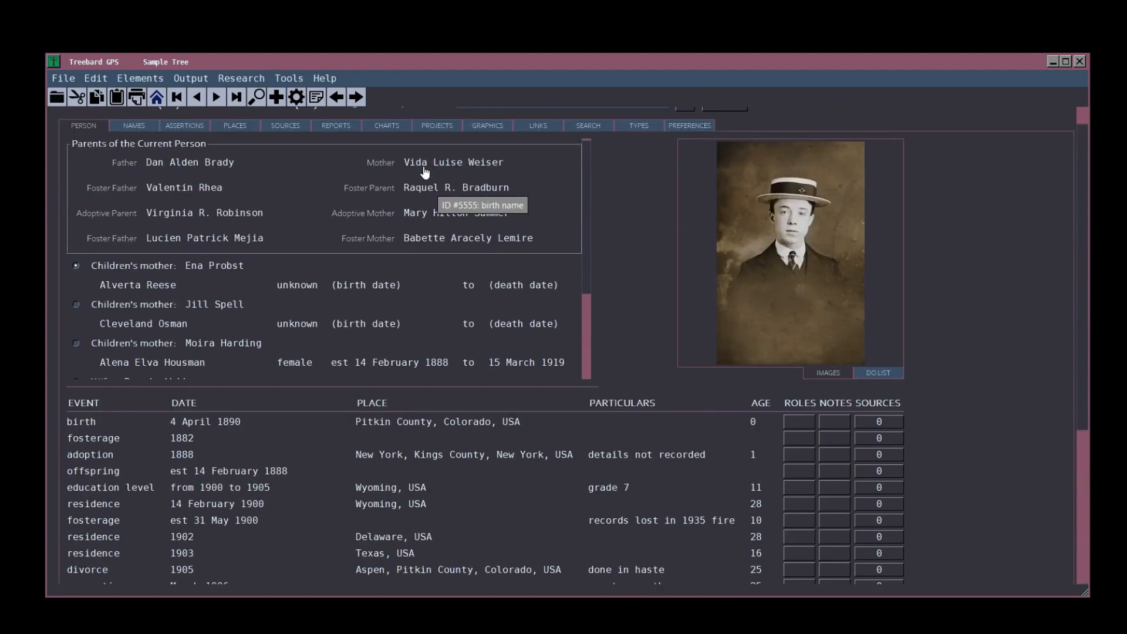
left_click(420, 165)
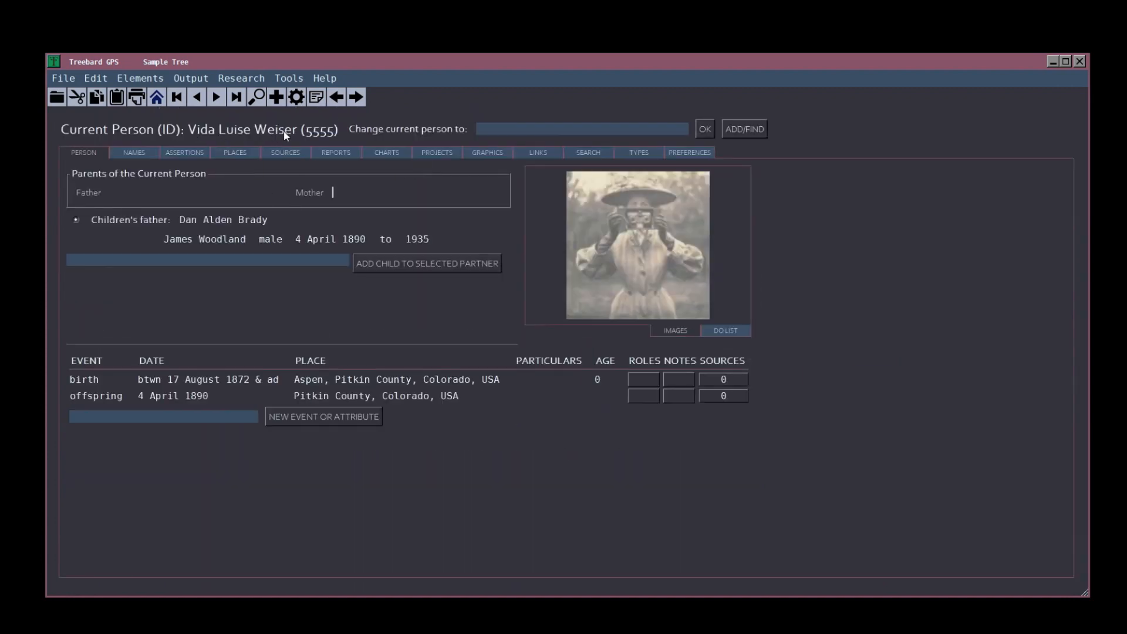
mouse_move(217, 243)
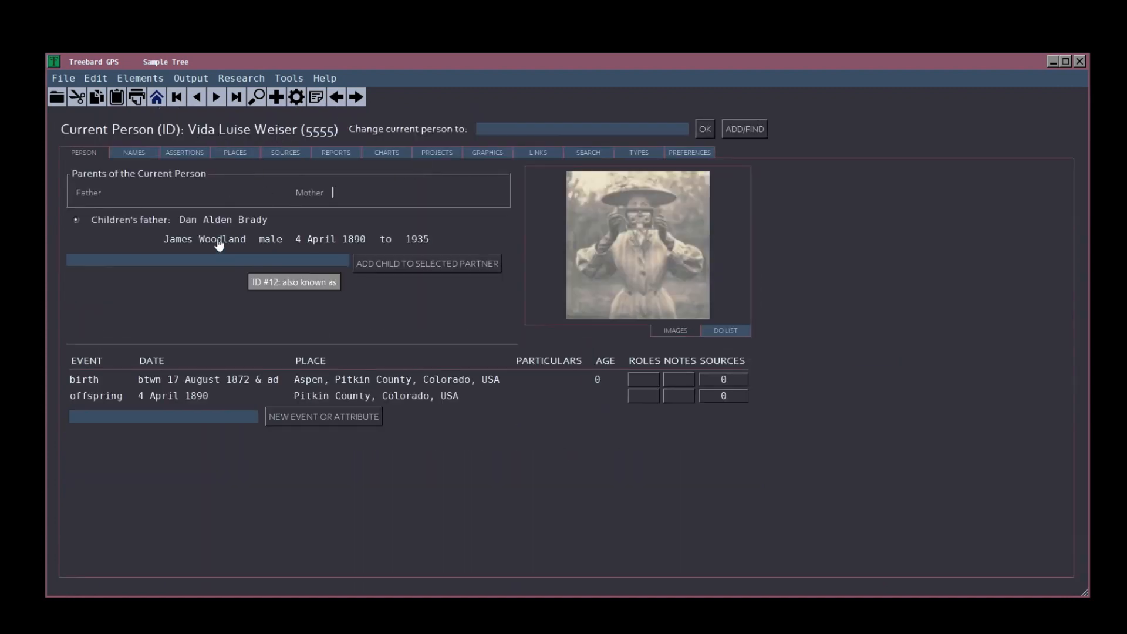
left_click(218, 243)
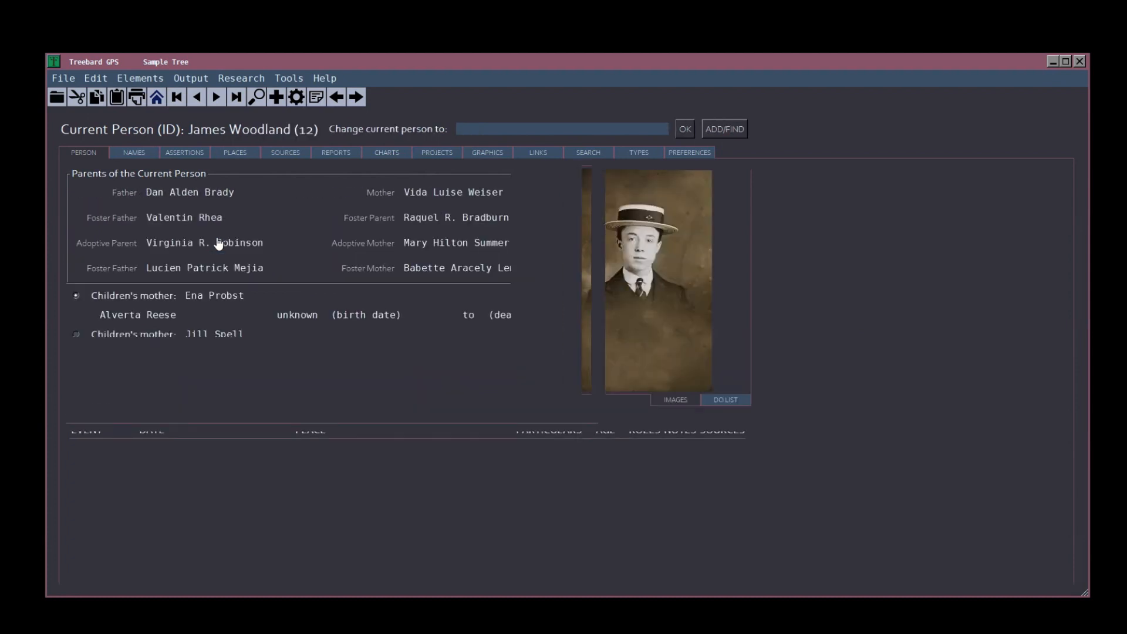
mouse_move(149, 195)
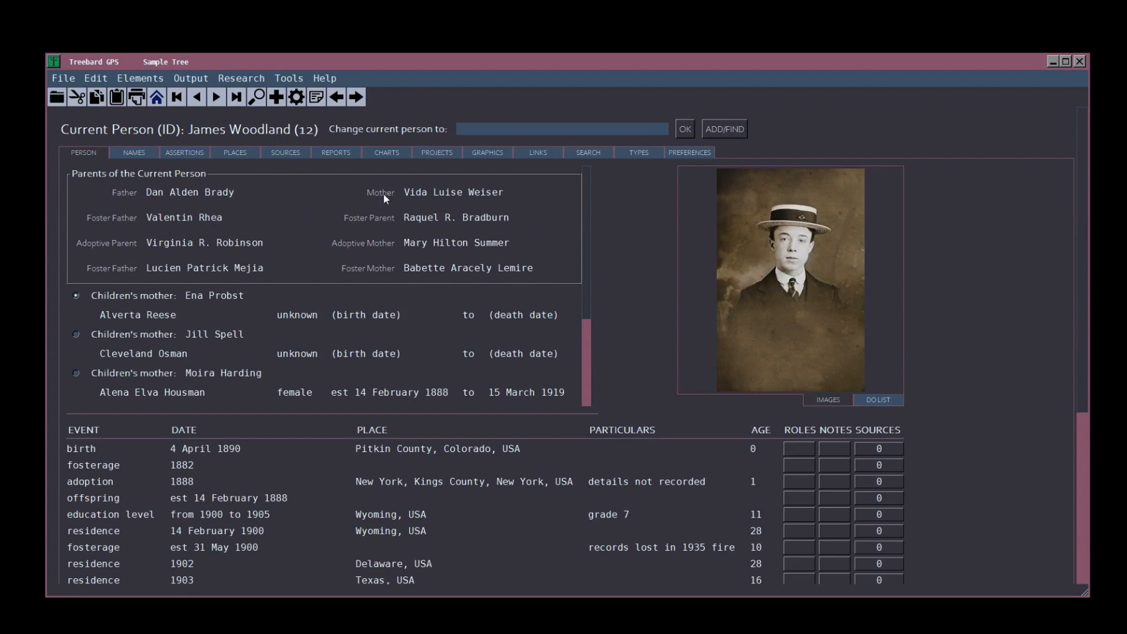
left_click(425, 218)
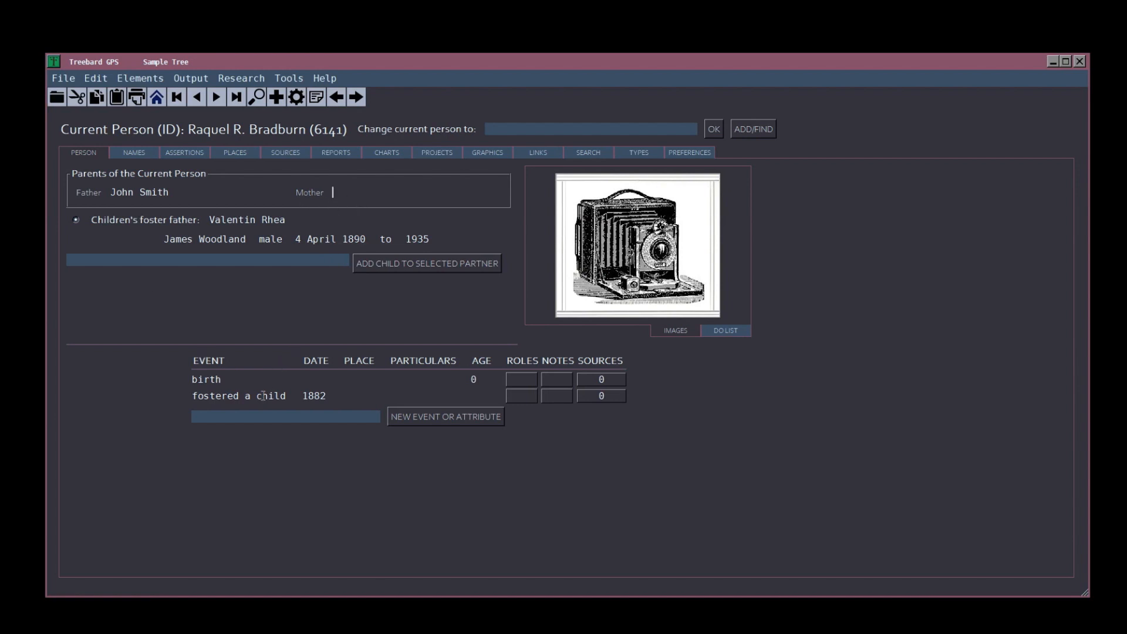
left_click(217, 415)
type("adoption")
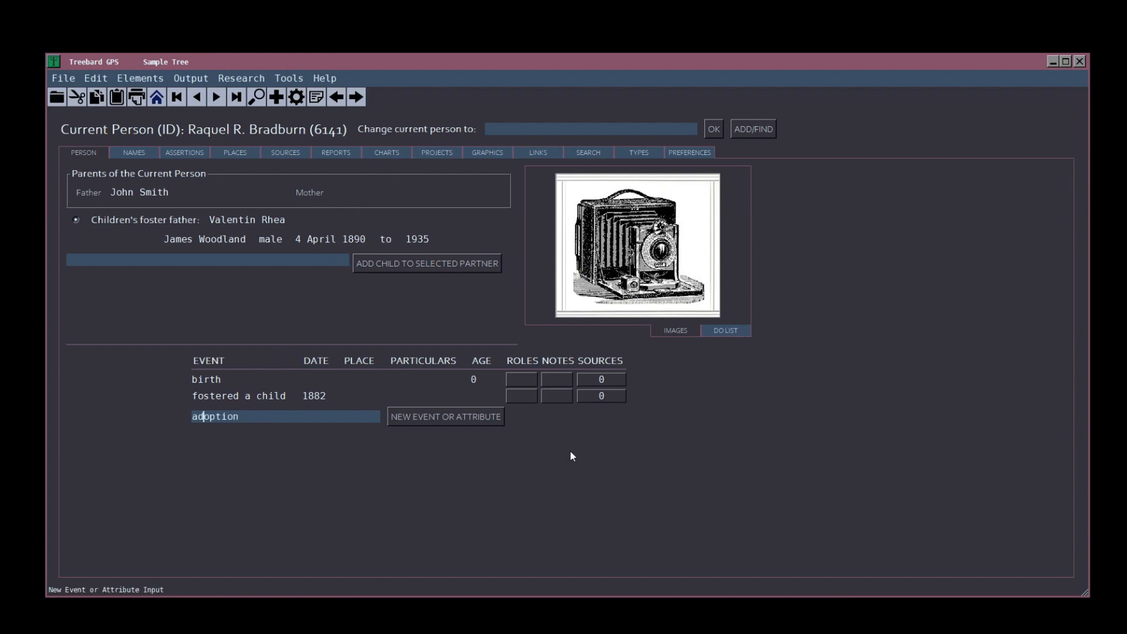
key("Tab")
key("Return")
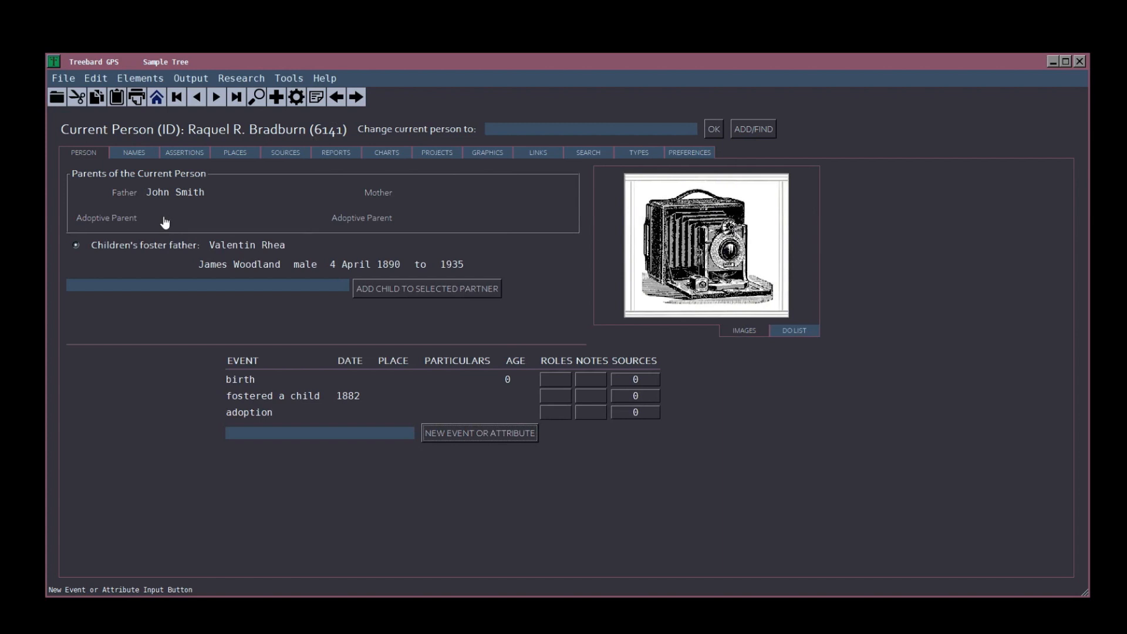
left_click(423, 220)
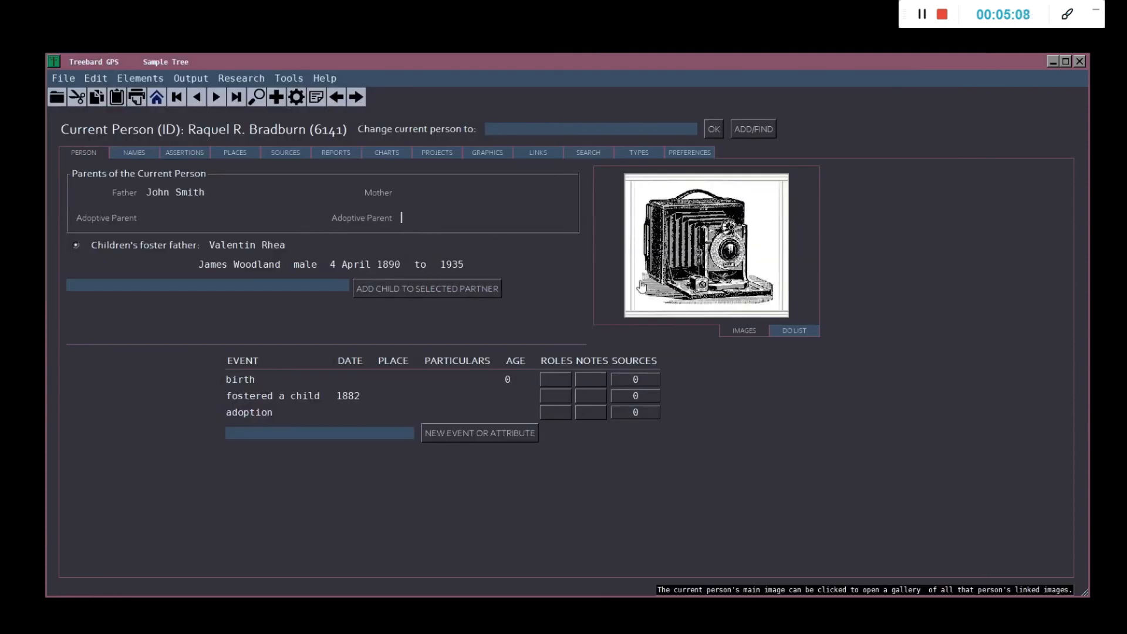
type("C")
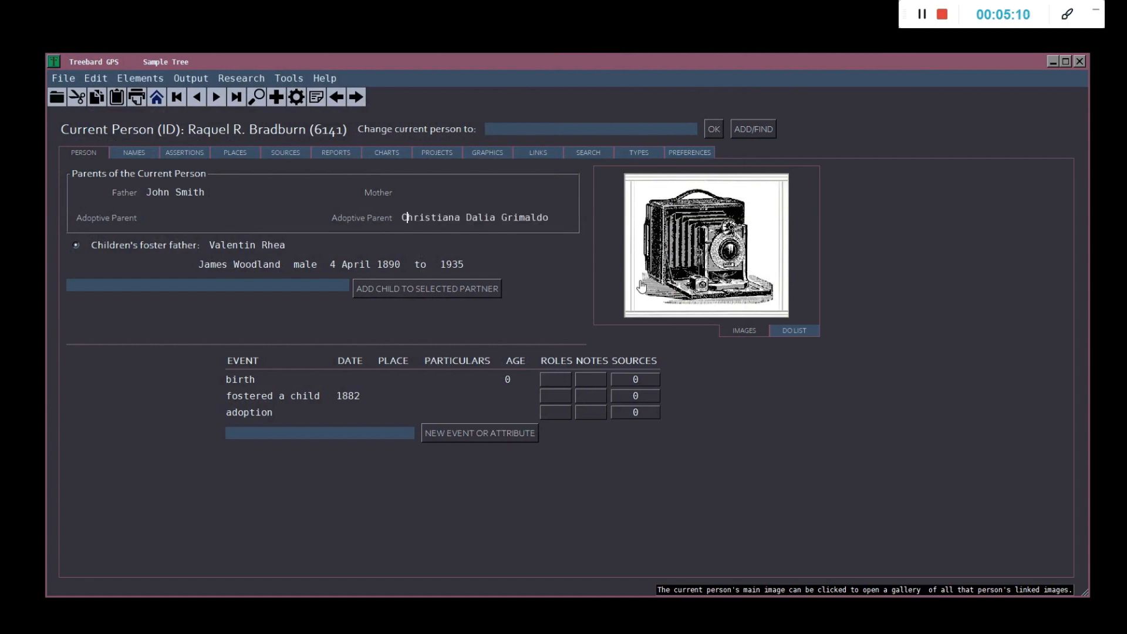
mouse_move(171, 196)
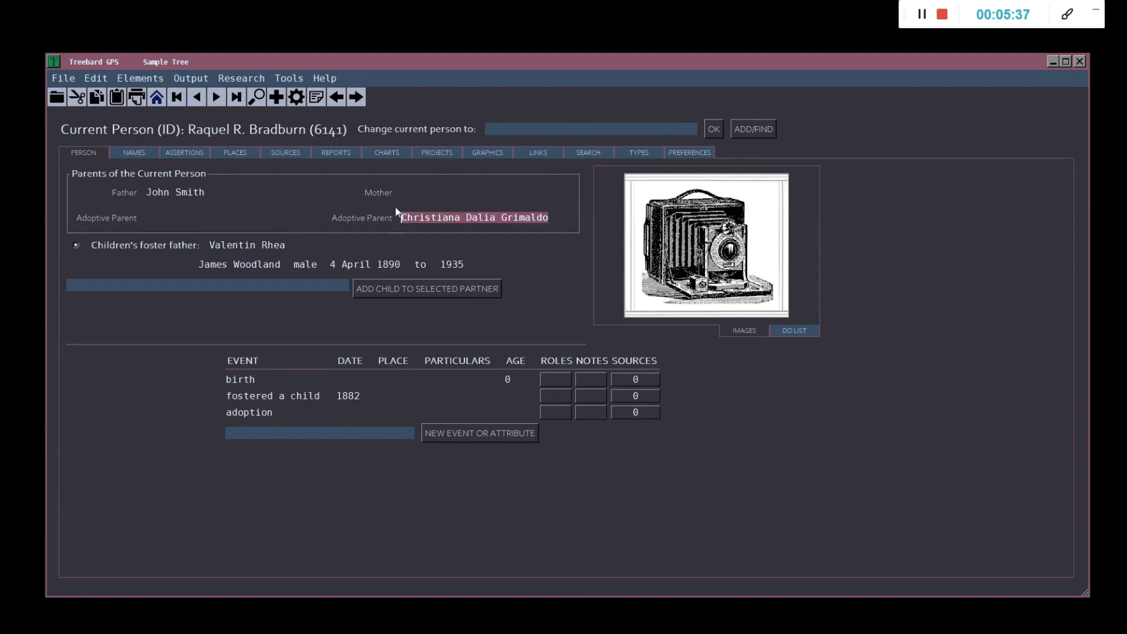
key("Delete")
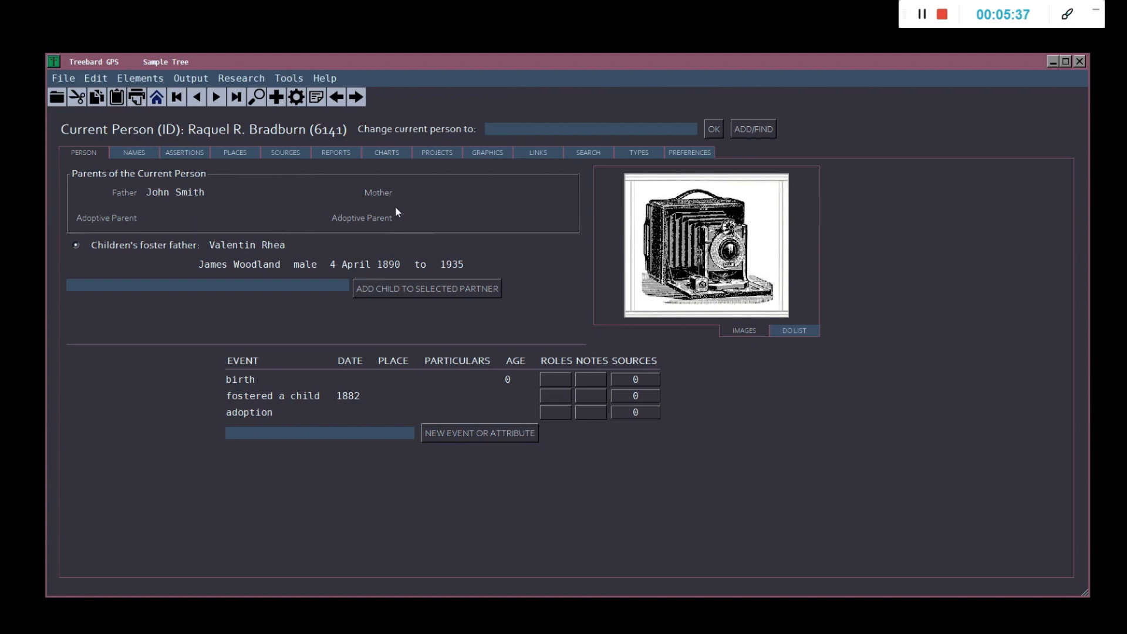
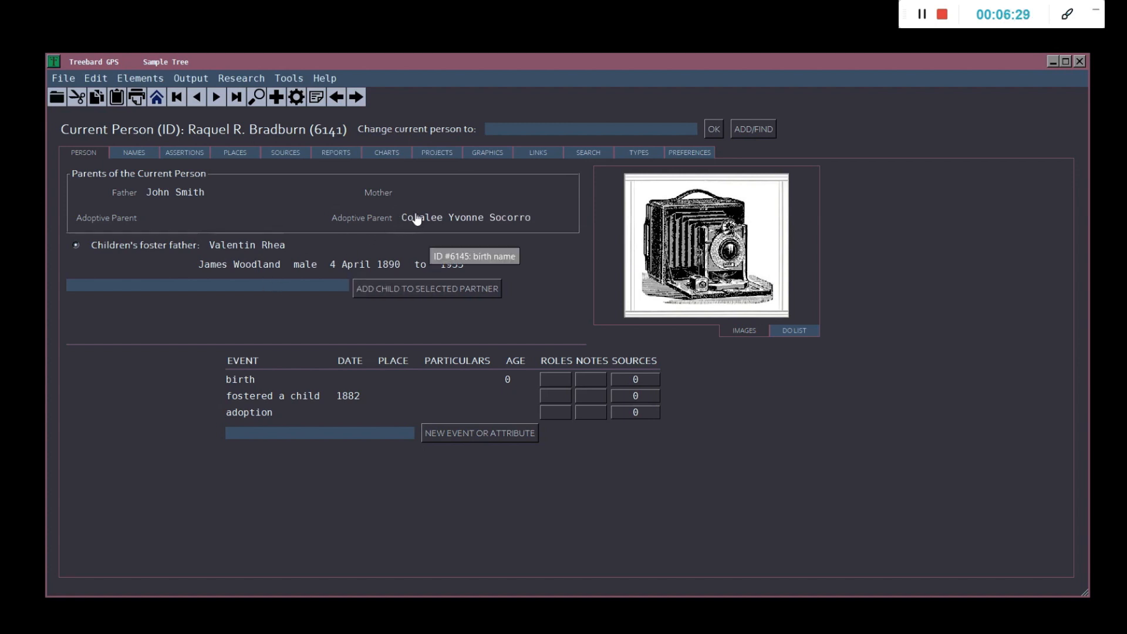
left_click(415, 221)
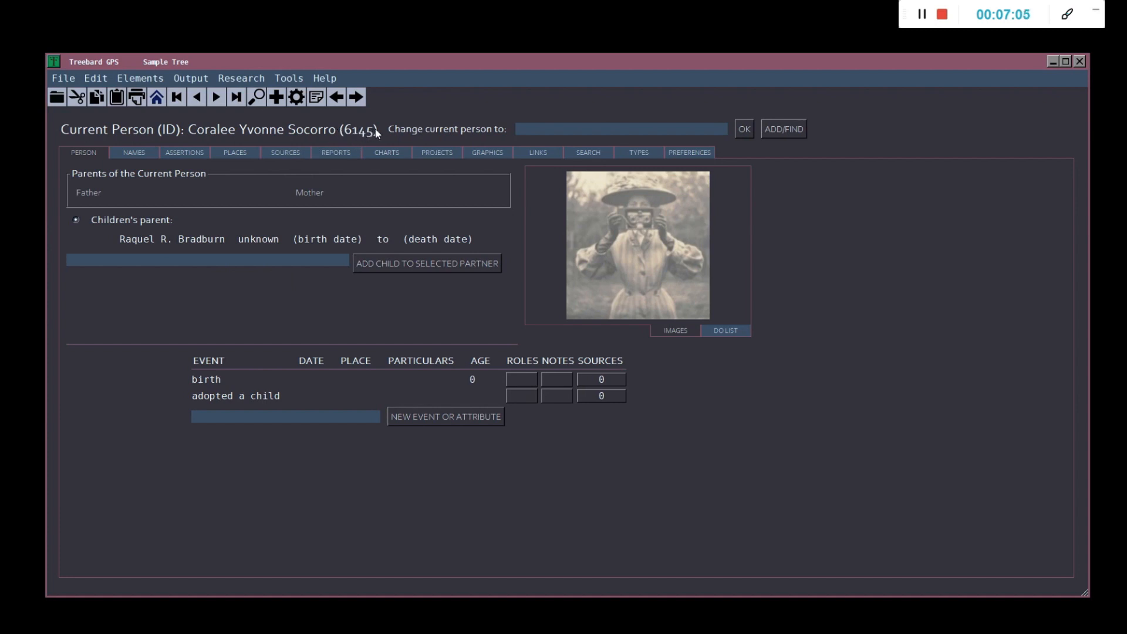
mouse_move(190, 243)
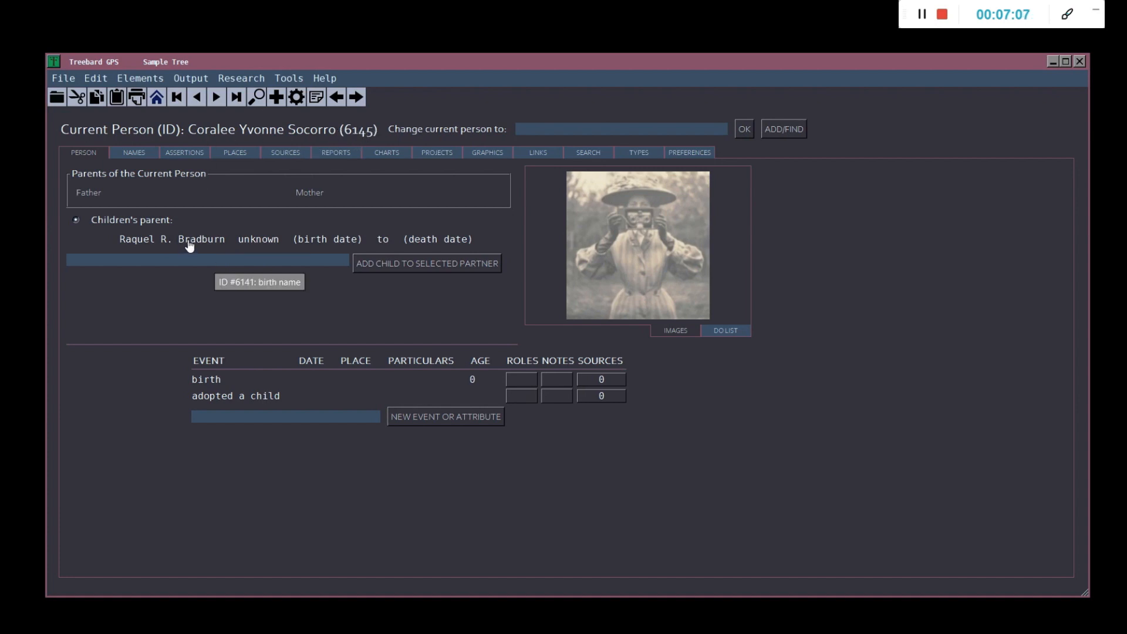
left_click(185, 243)
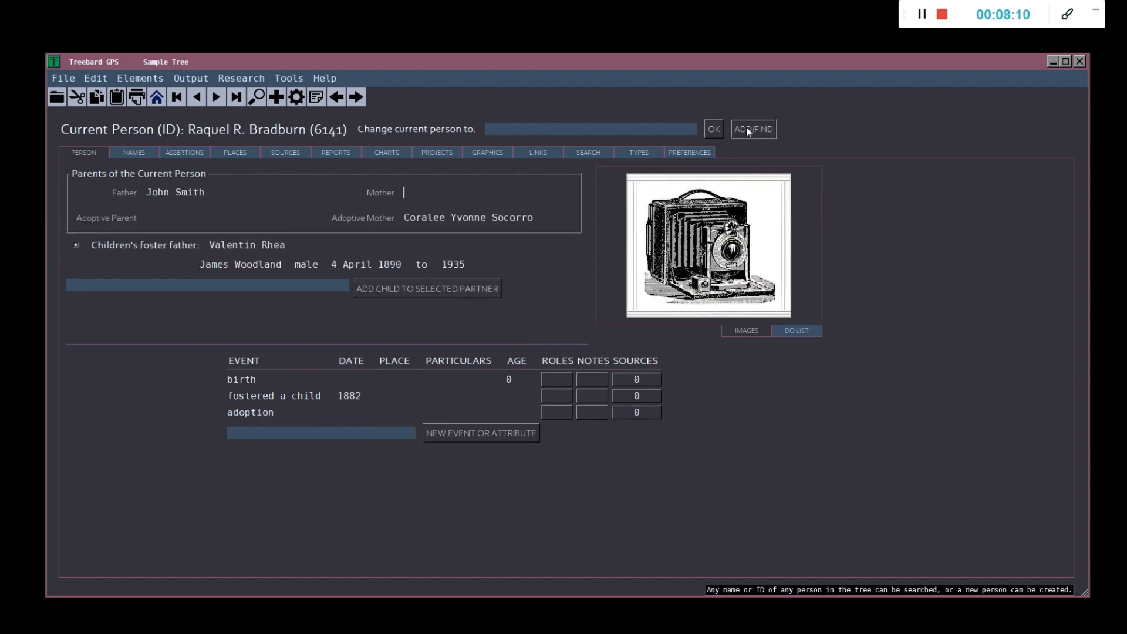
left_click(747, 131)
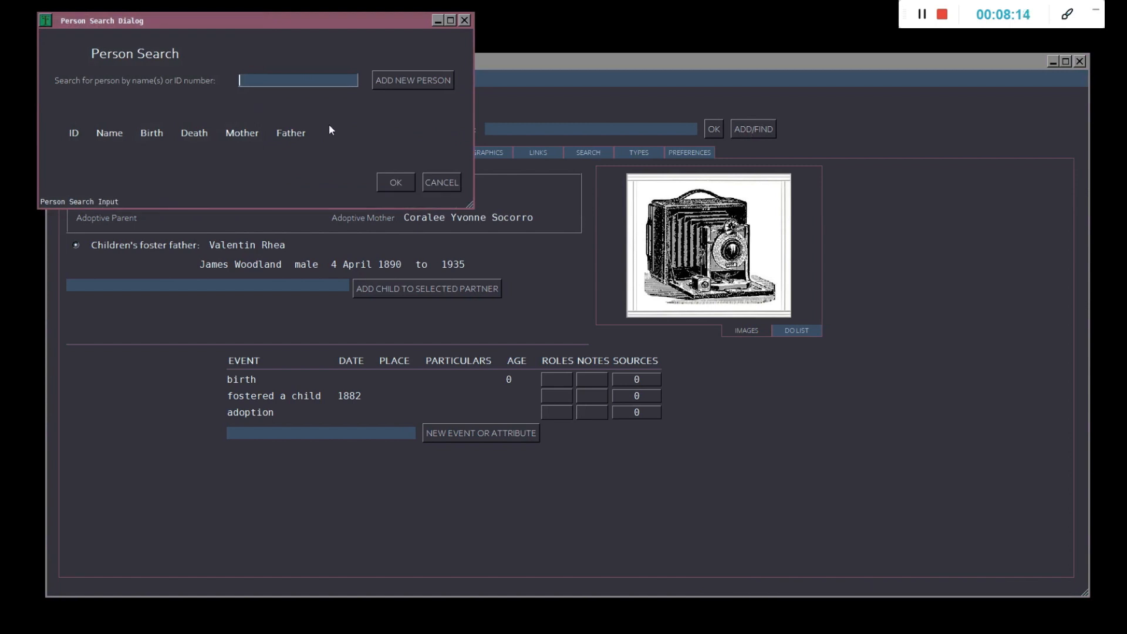
type("zar")
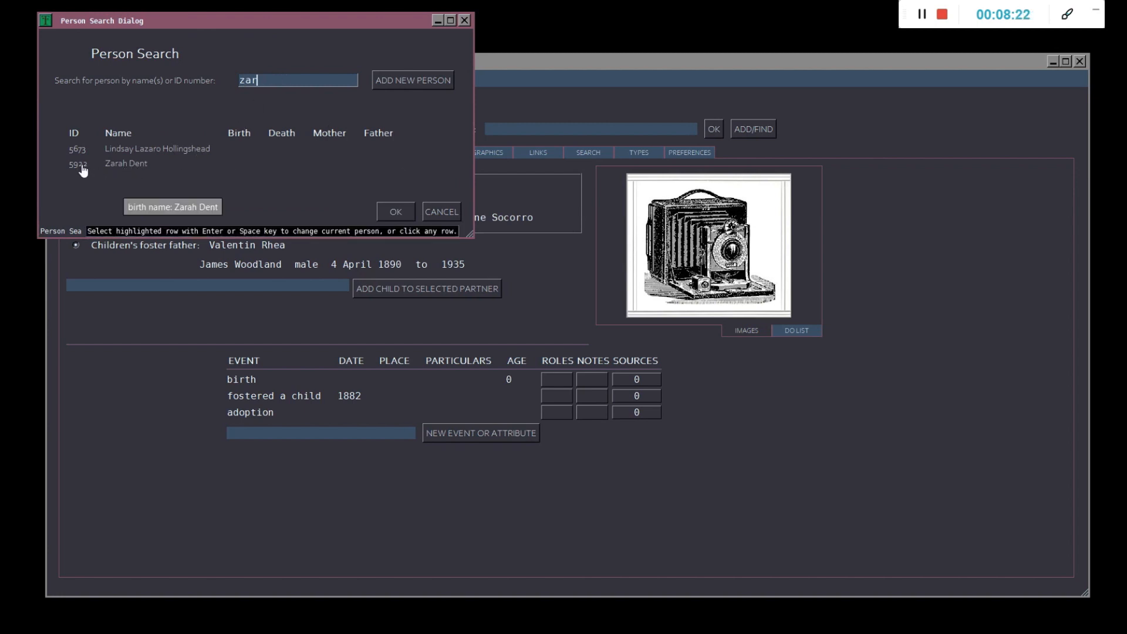
left_click(441, 212)
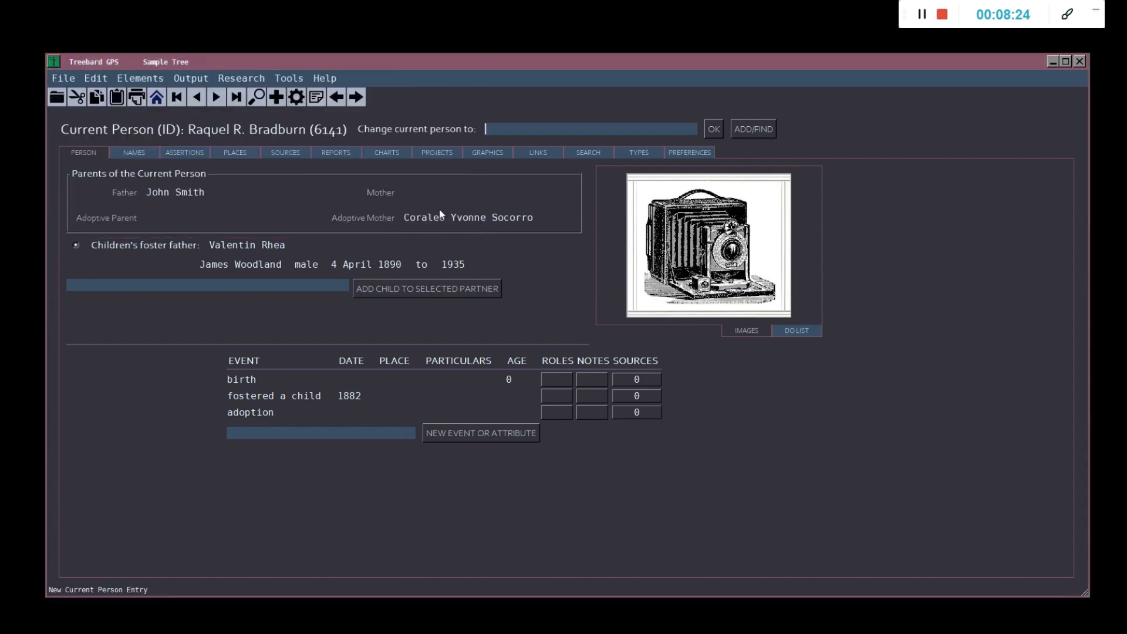
left_click(521, 128)
type("#")
key("BackSpace")
type("#5922")
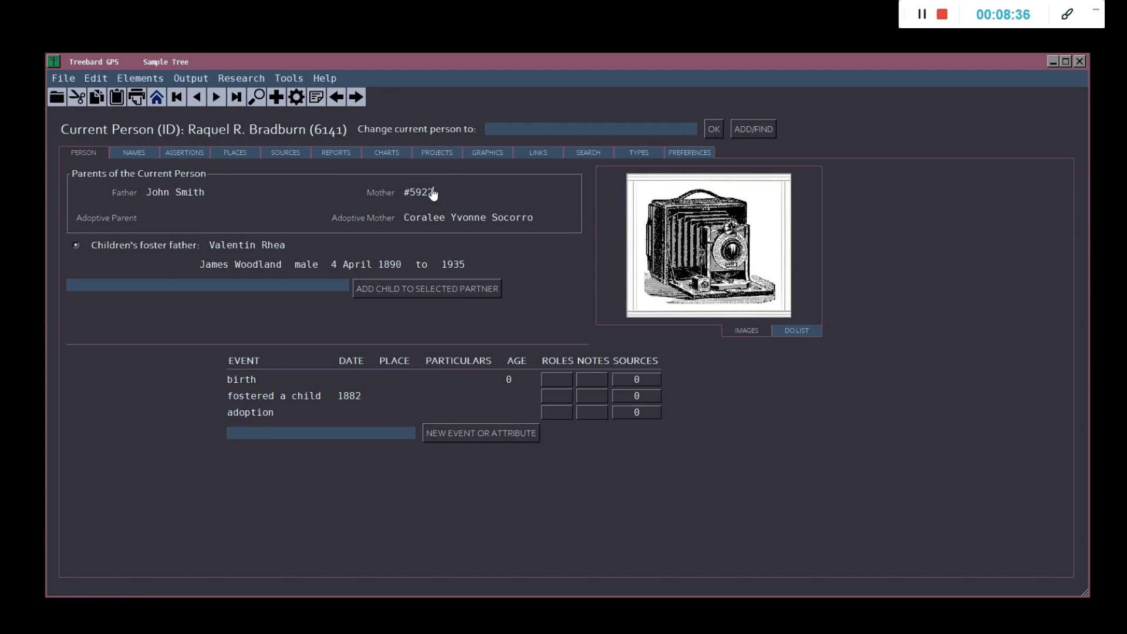
key("Tab")
left_click(419, 194)
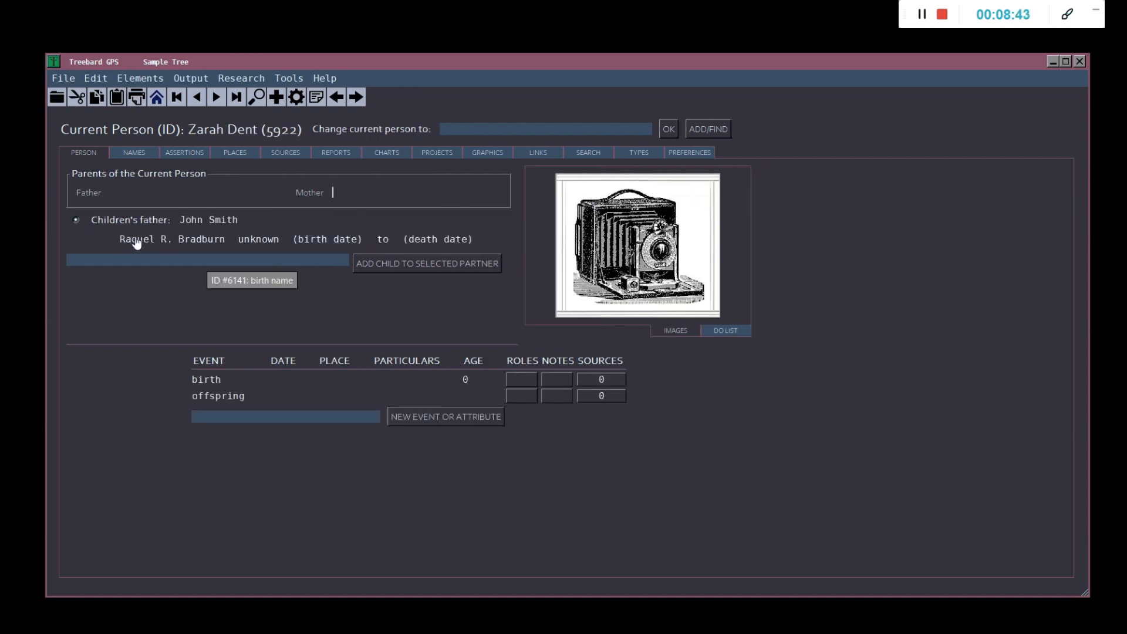
left_click(201, 240)
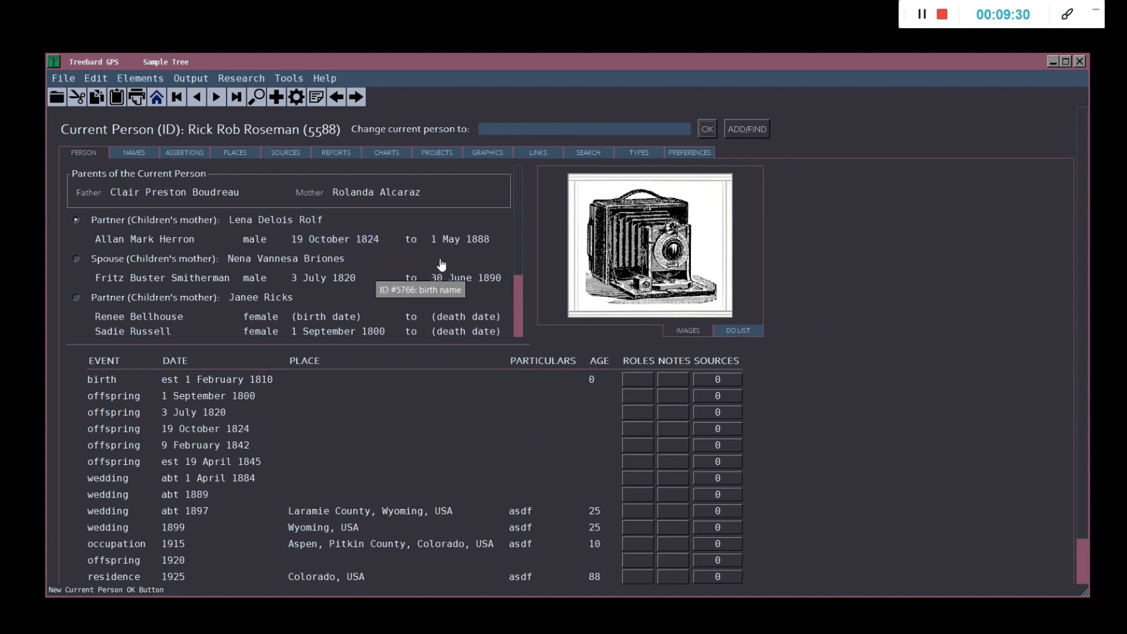
scroll(519, 240, "down", 2)
scroll(520, 260, "up", 2)
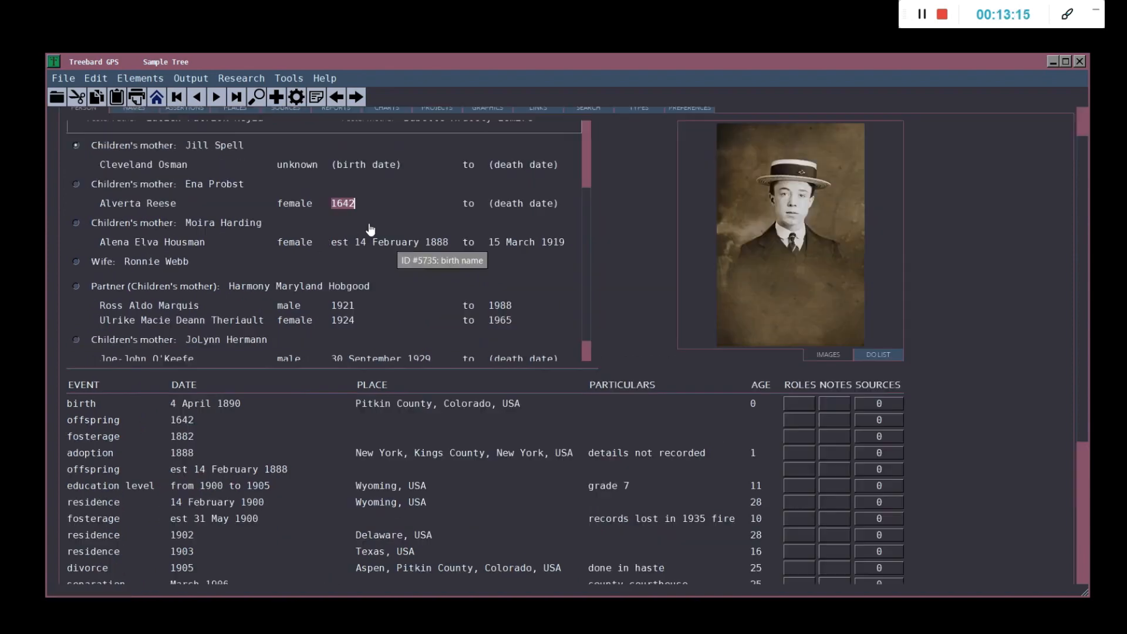
scroll(566, 172, "up", 1)
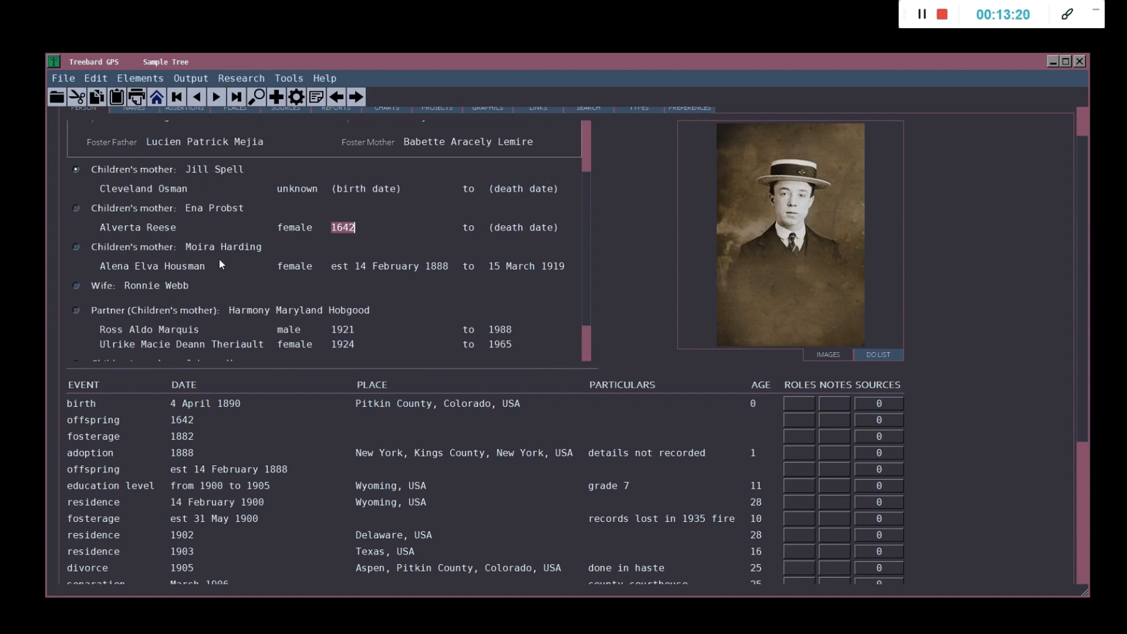
scroll(250, 236, "down", 1)
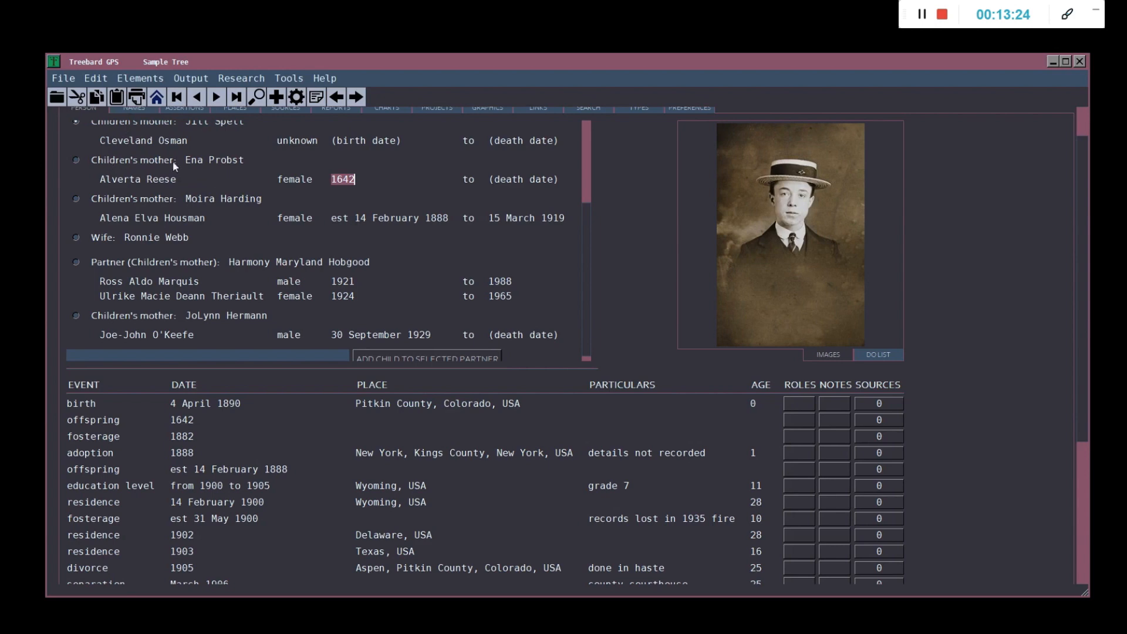
scroll(235, 194, "up", 2)
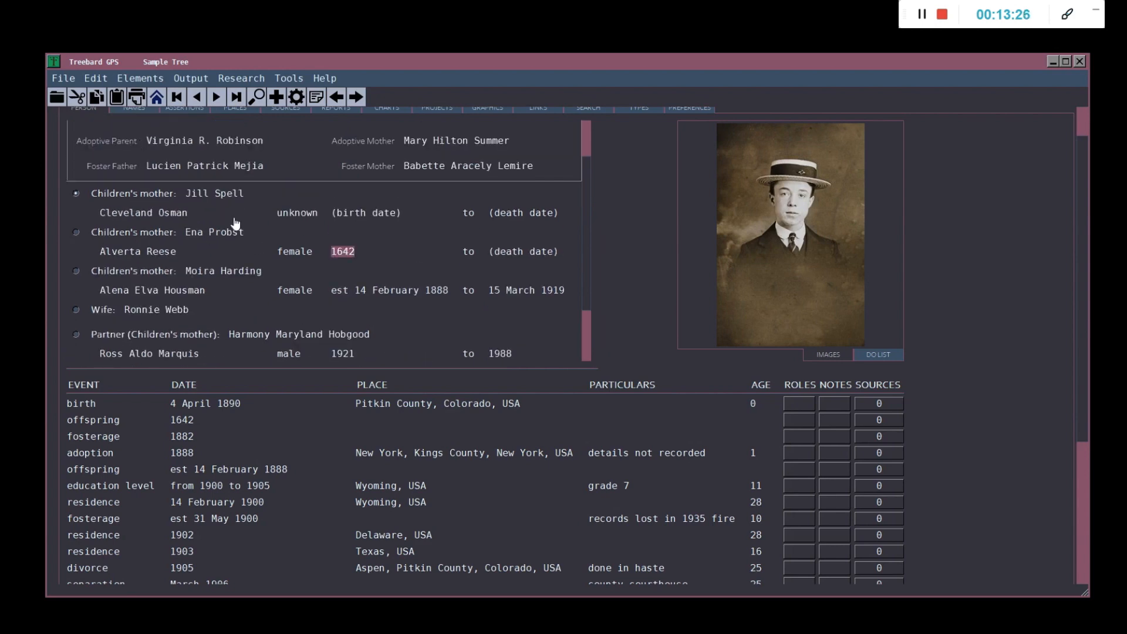
scroll(589, 192, "down", 2)
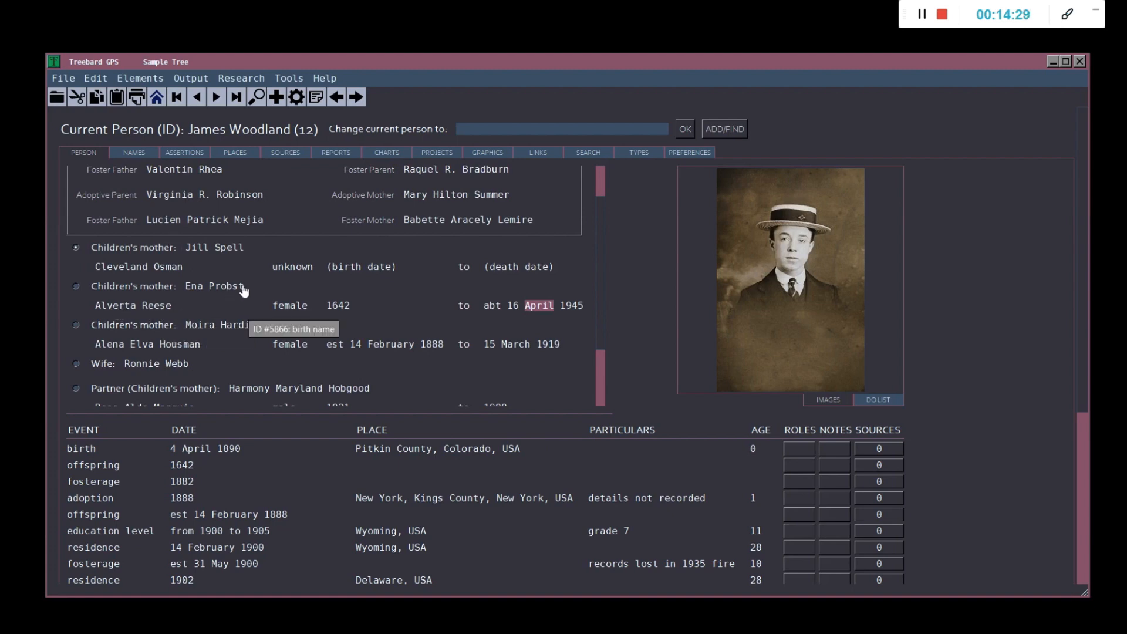
left_click_drag(245, 288, 186, 288)
key("Delete")
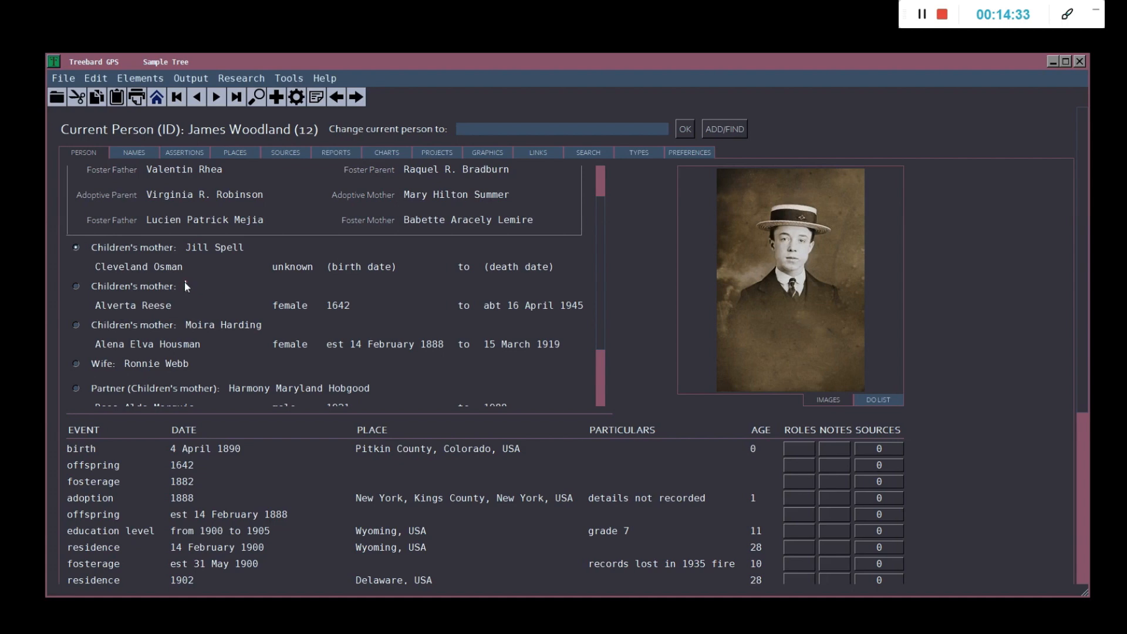
key("Return")
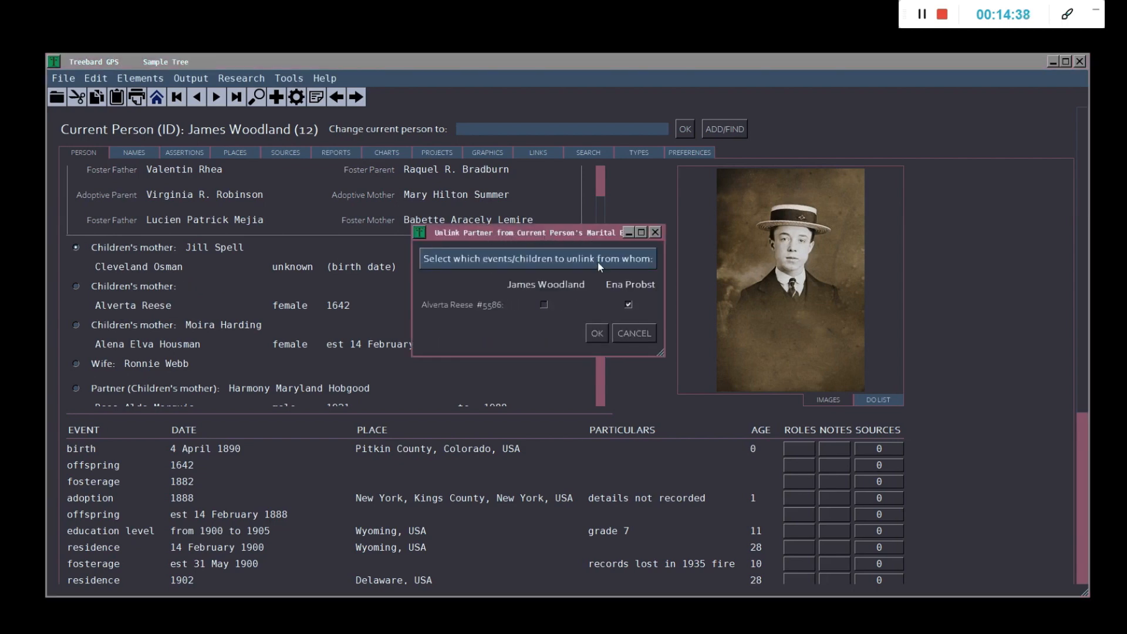
left_click(542, 305)
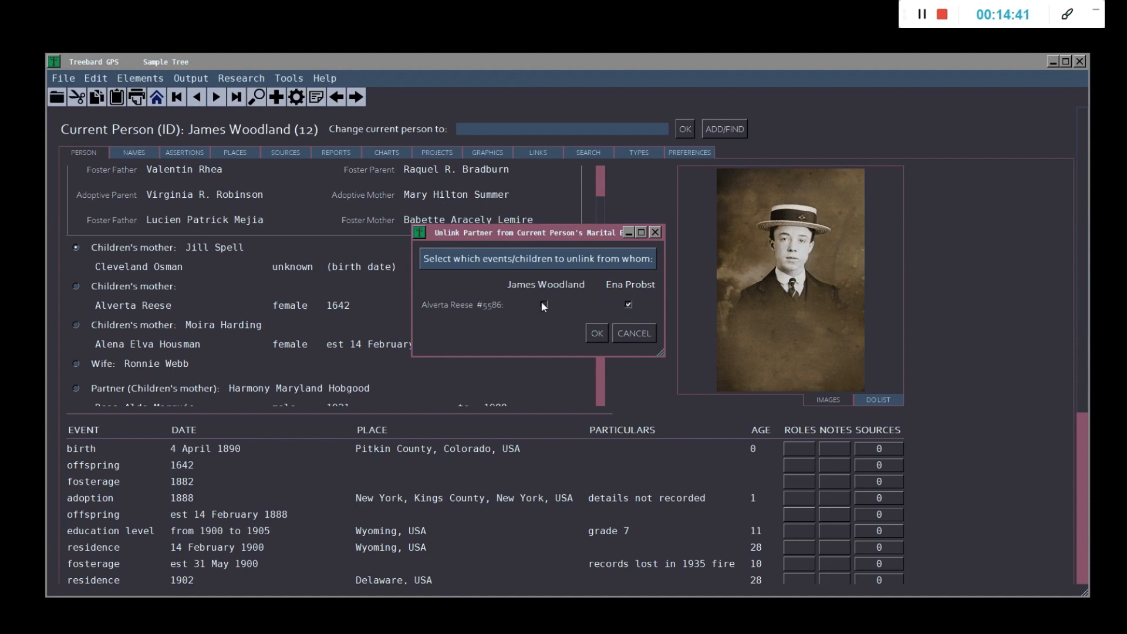
left_click(629, 304)
left_click(593, 333)
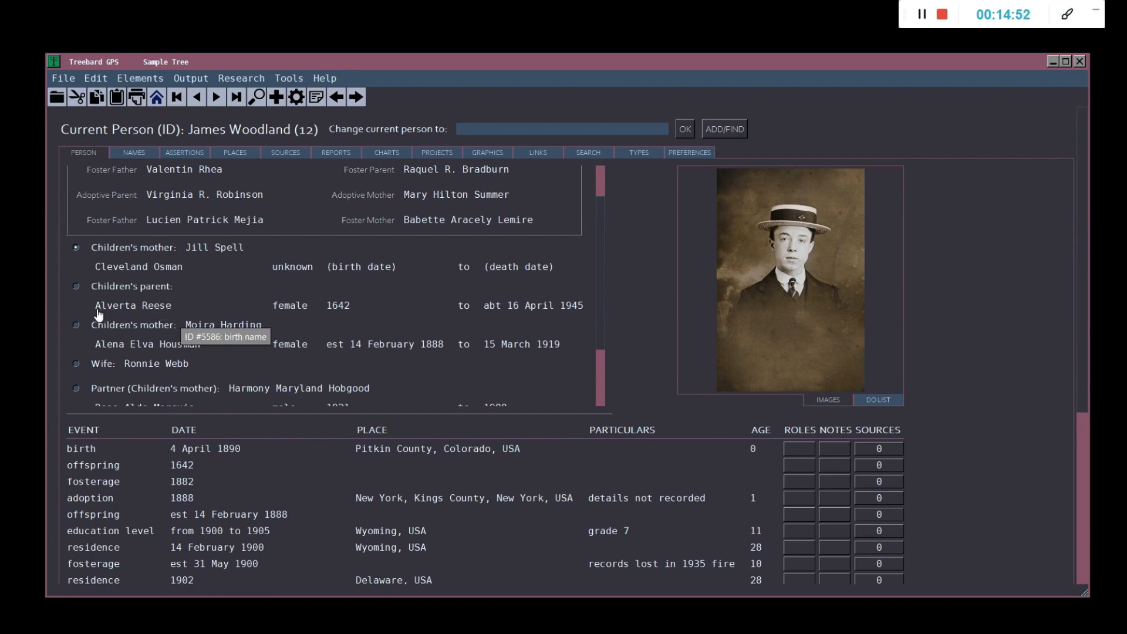
left_click(185, 291)
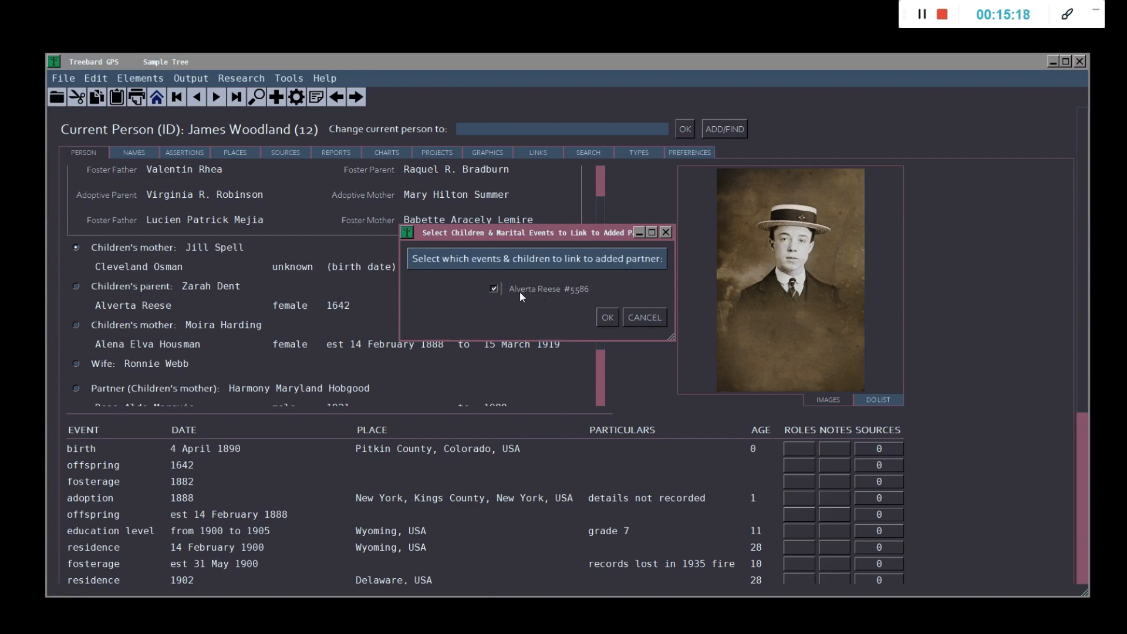
left_click(608, 317)
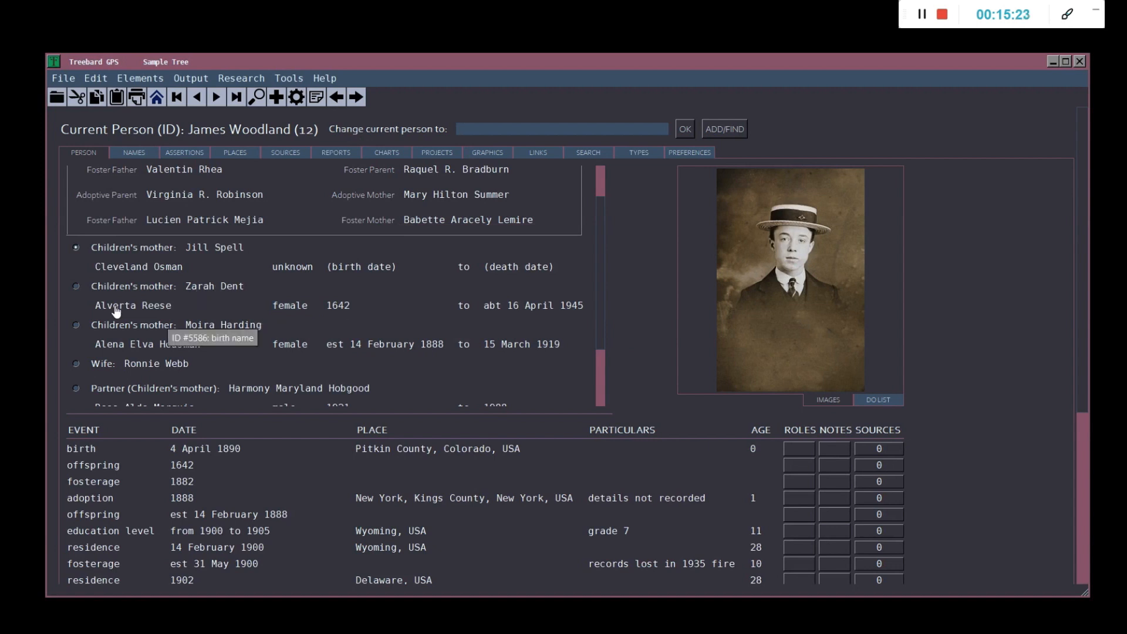
scroll(278, 308, "down", 3)
left_click_drag(603, 213, 604, 311)
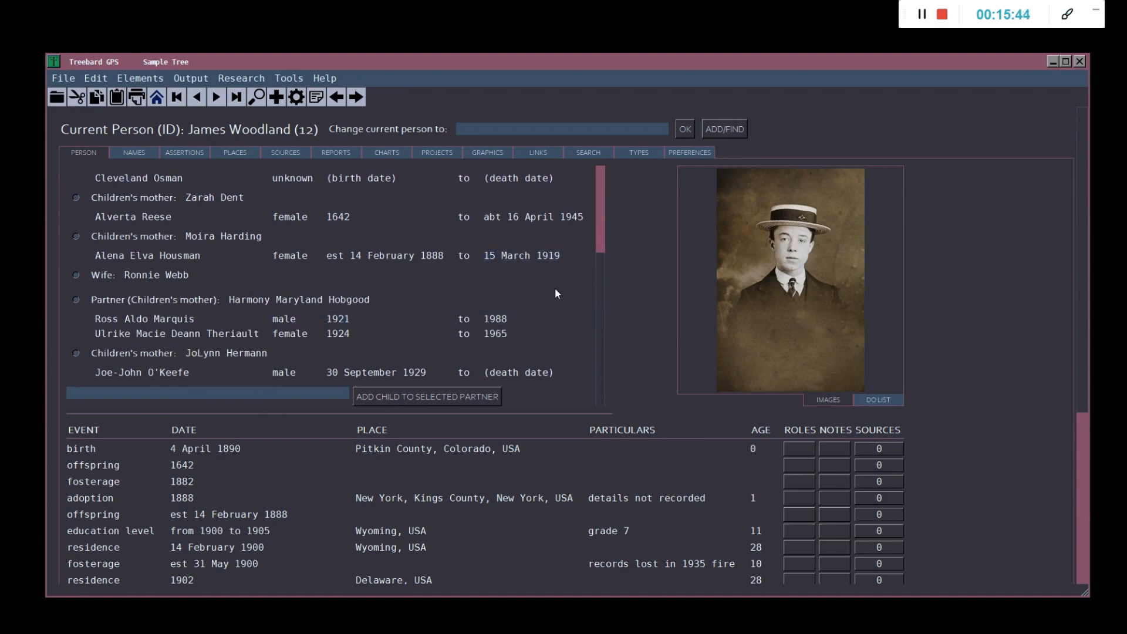
left_click_drag(602, 294, 599, 194)
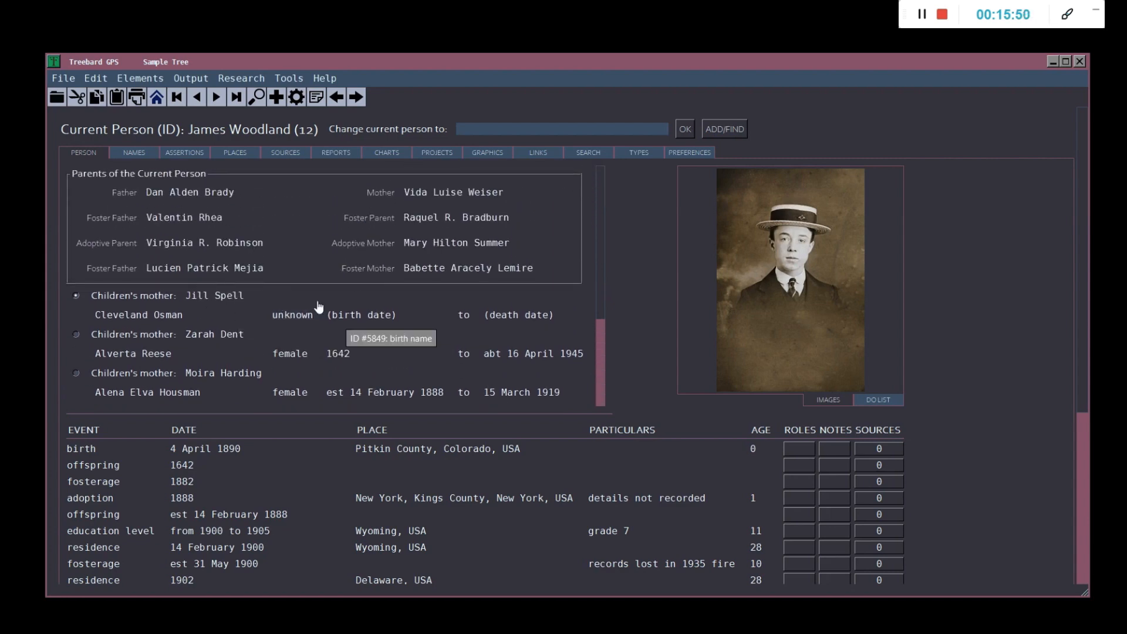
double_click(295, 310)
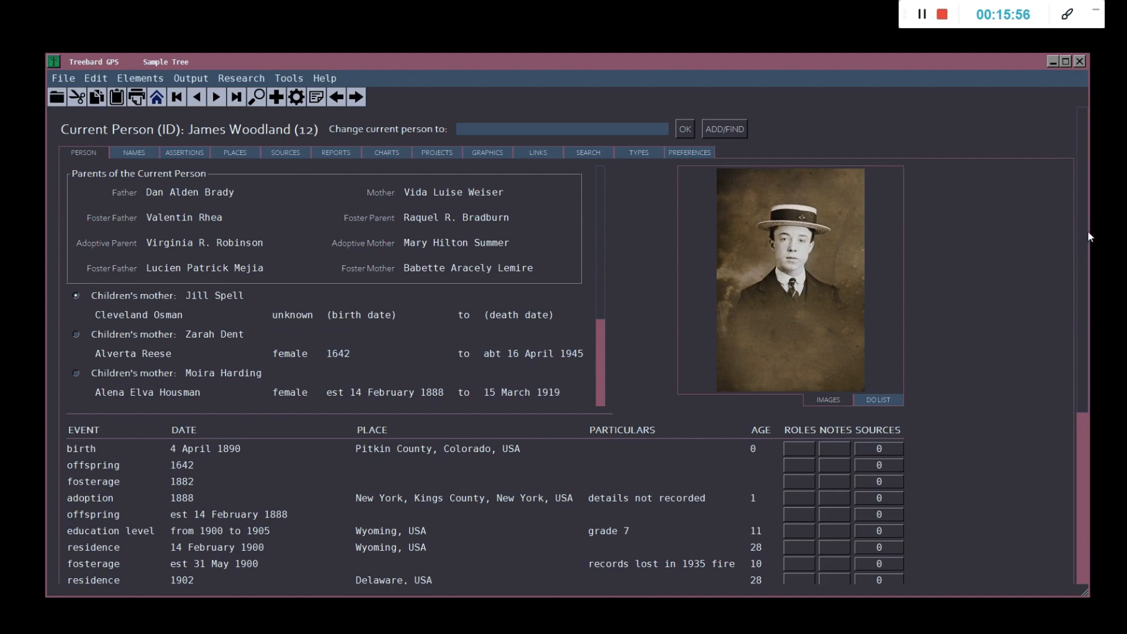
left_click_drag(1083, 244, 1083, 472)
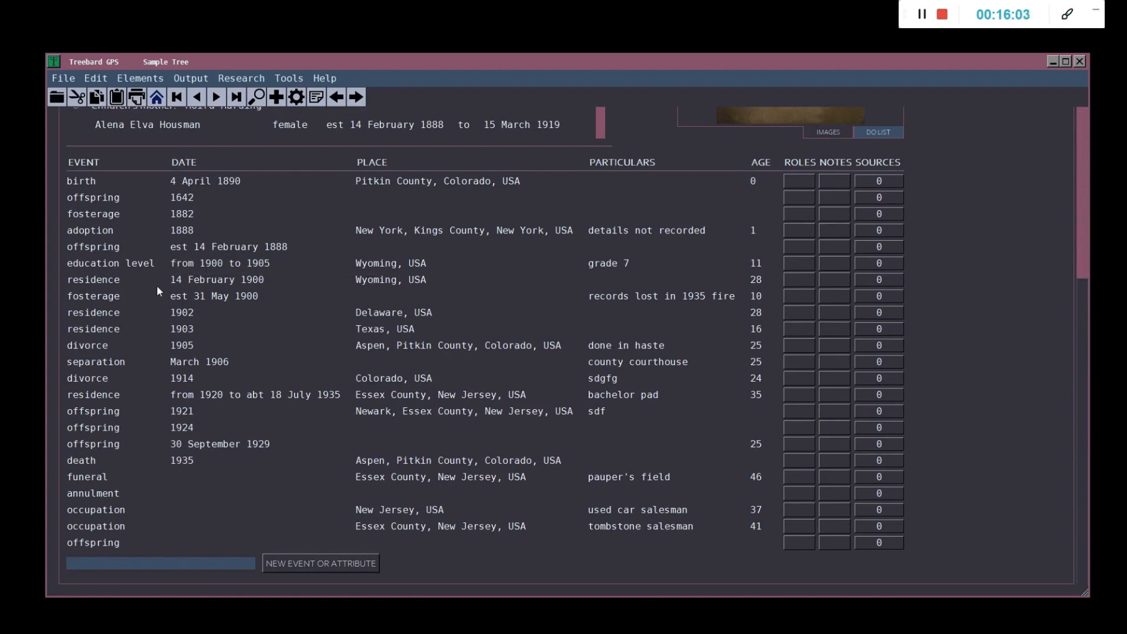
scroll(156, 285, "up", 3)
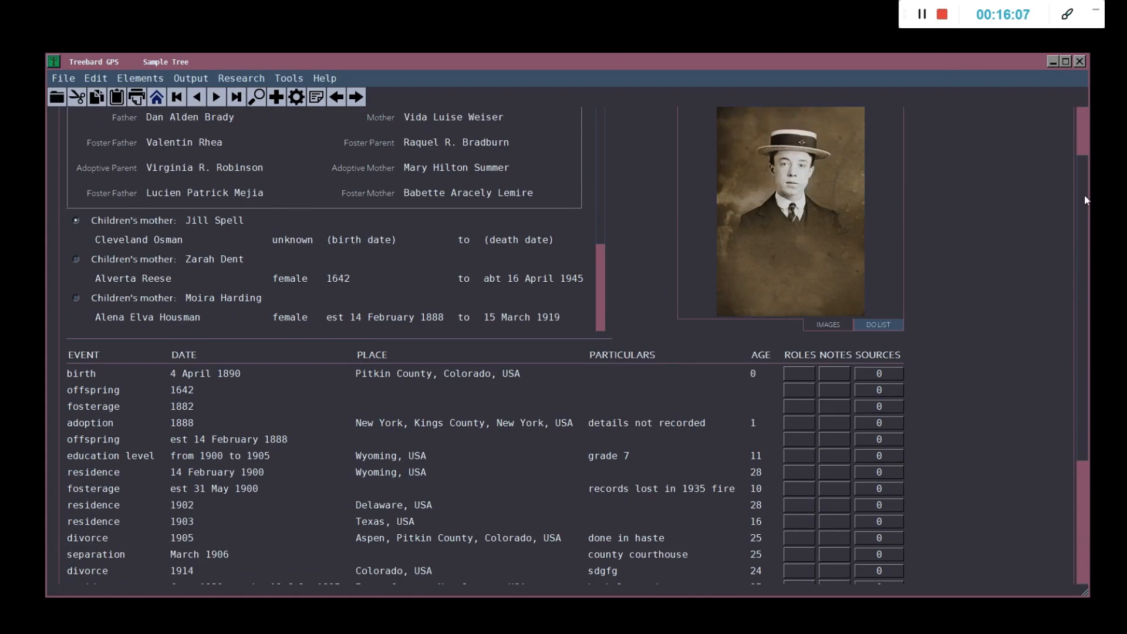
scroll(1086, 196, "up", 2)
left_click(860, 249)
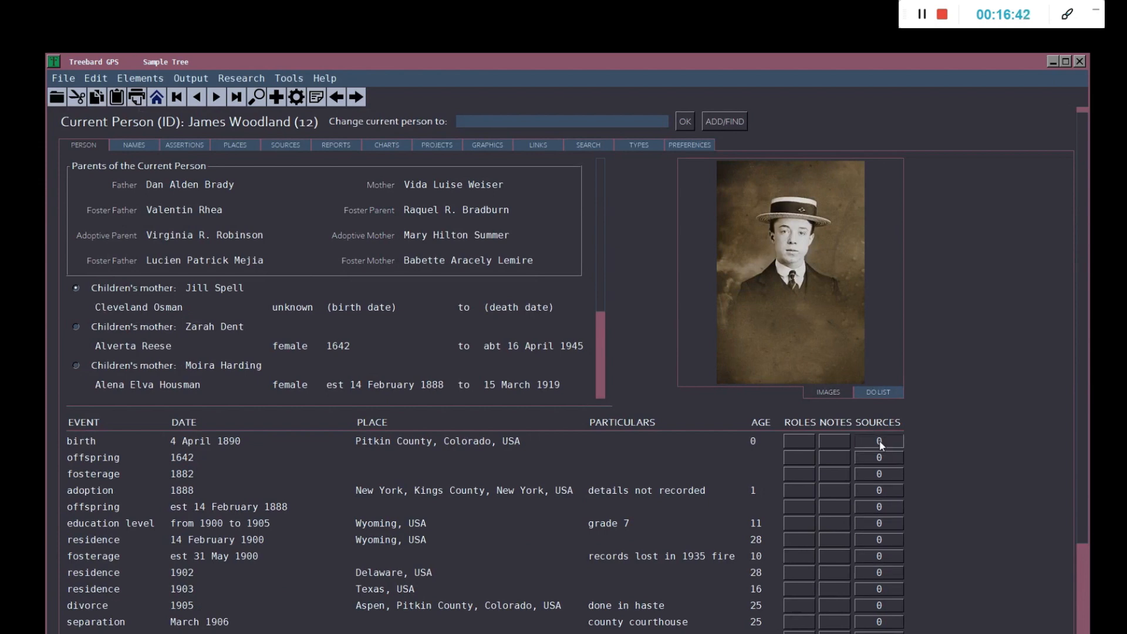
Switch the current person to ID #6, showing her spouses, children and events
scroll(890, 449, "down", 5)
scroll(886, 350, "up", 6)
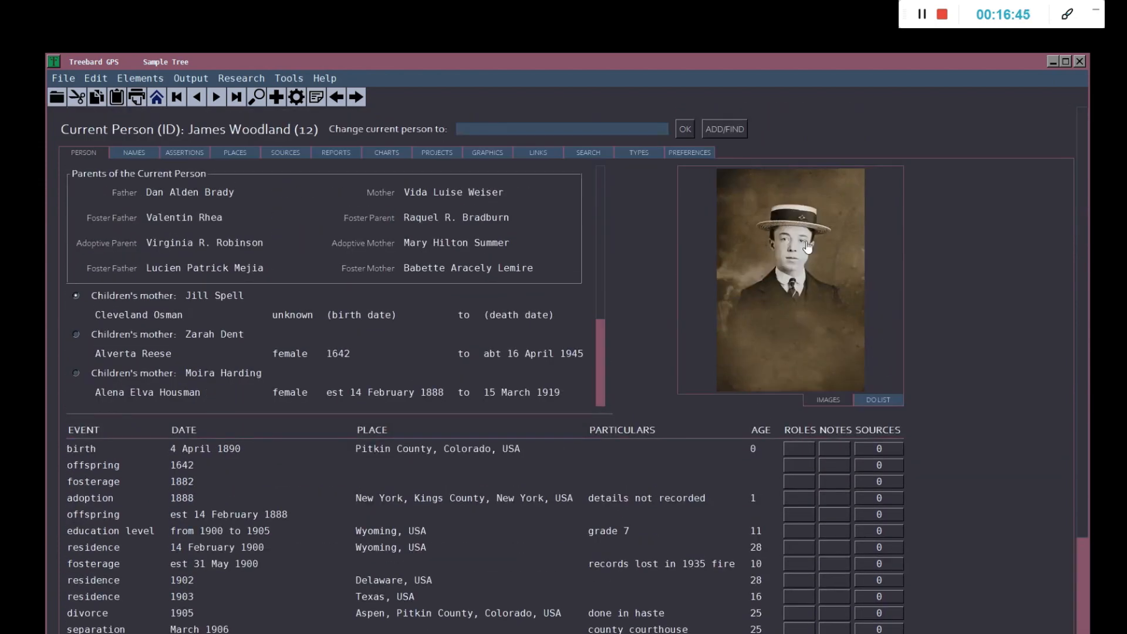
left_click(528, 129)
type("#6")
key("Return")
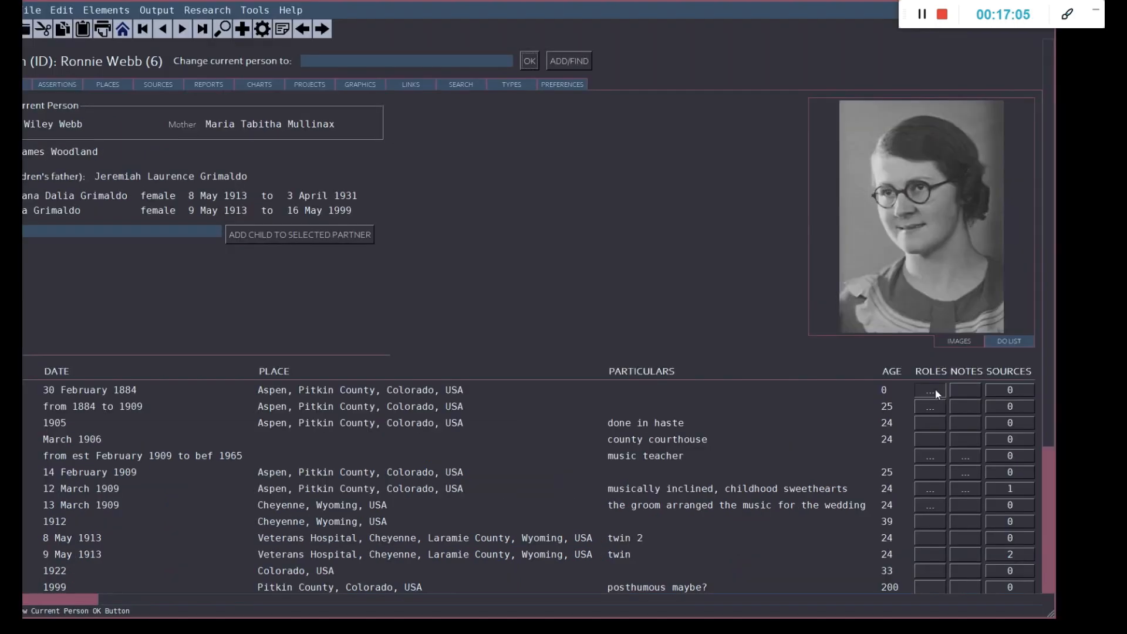
left_click(946, 430)
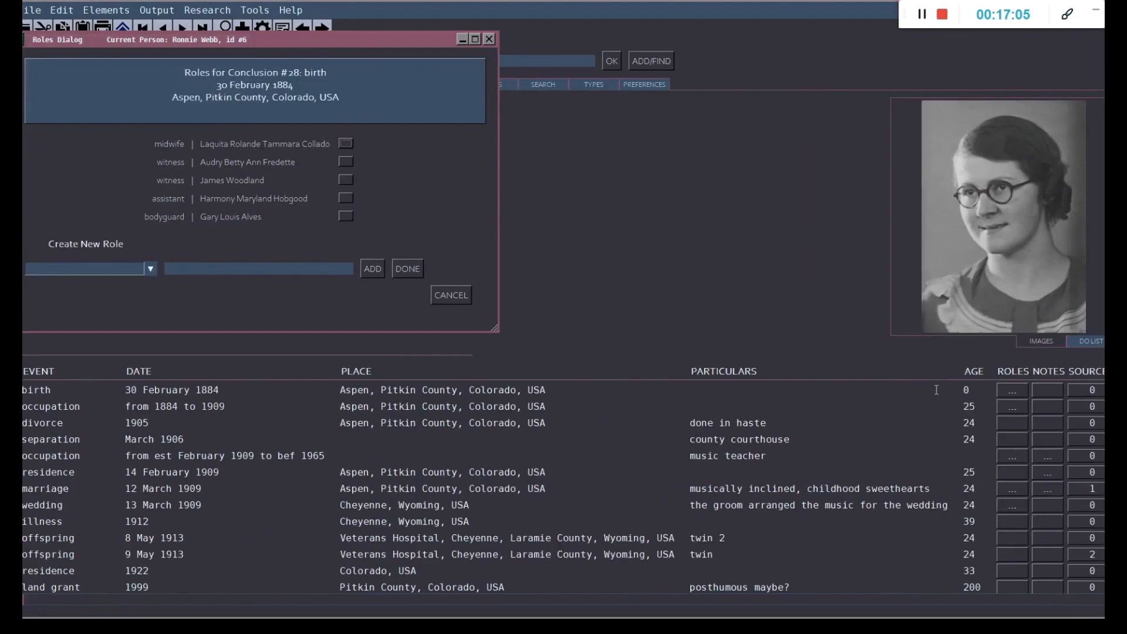
left_click(447, 295)
left_click(1044, 458)
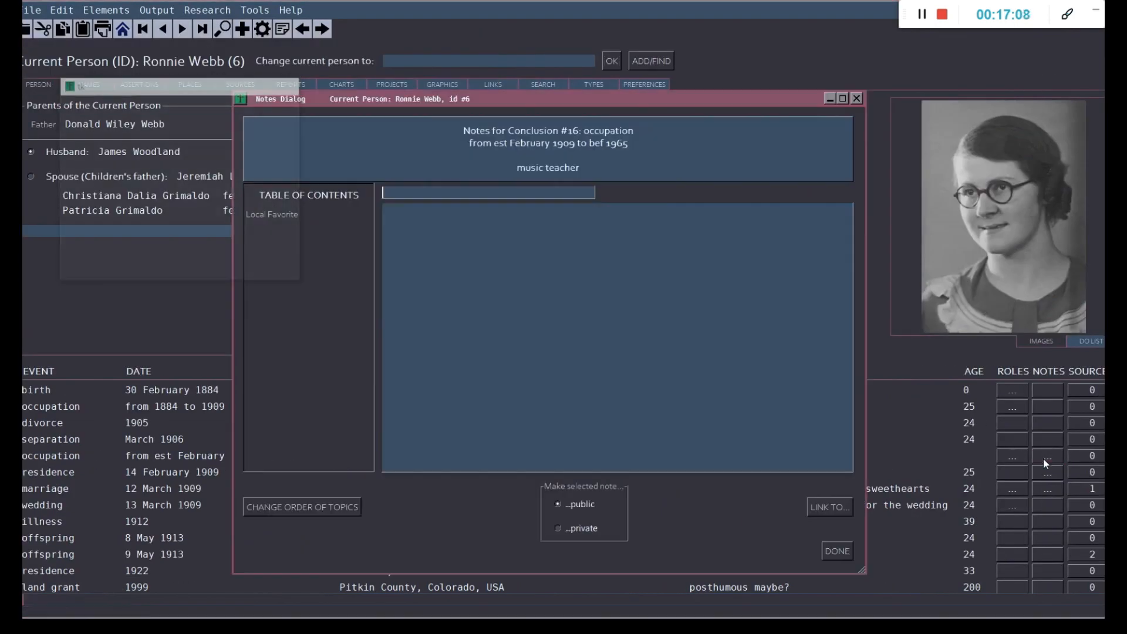
left_click(832, 552)
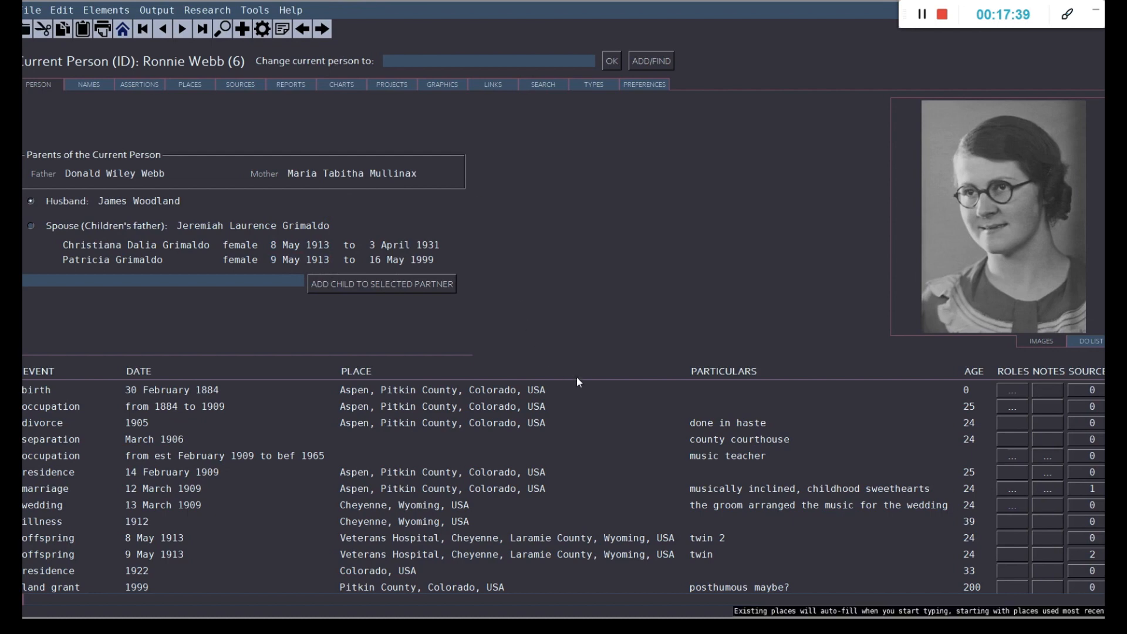
scroll(577, 378, "down", 3)
scroll(579, 380, "up", 3)
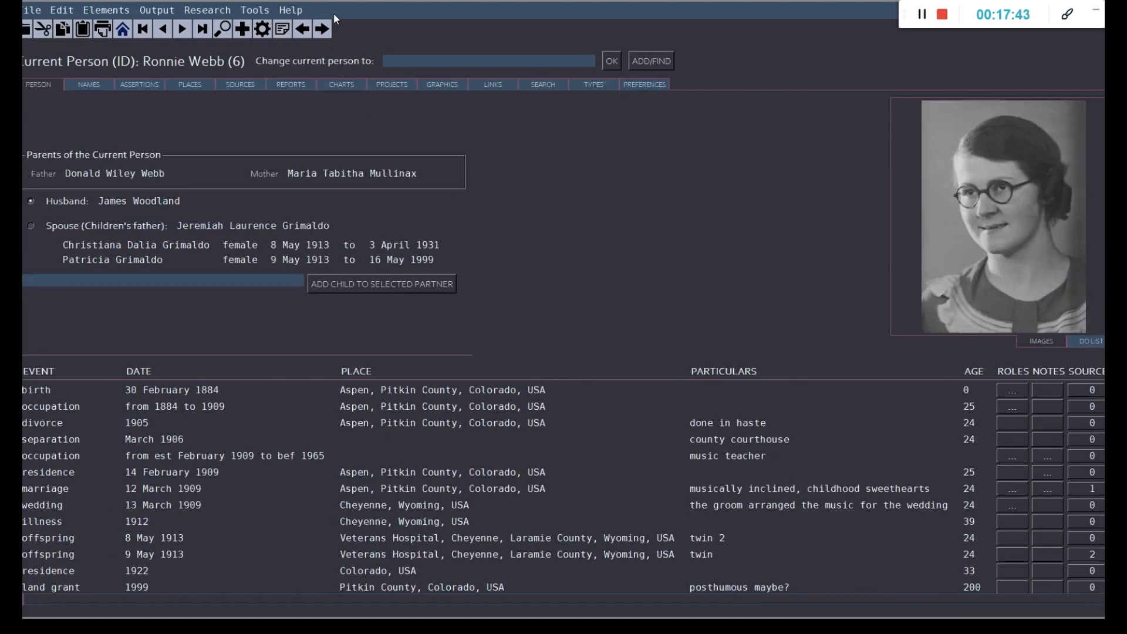
left_click_drag(328, 2, 341, 20)
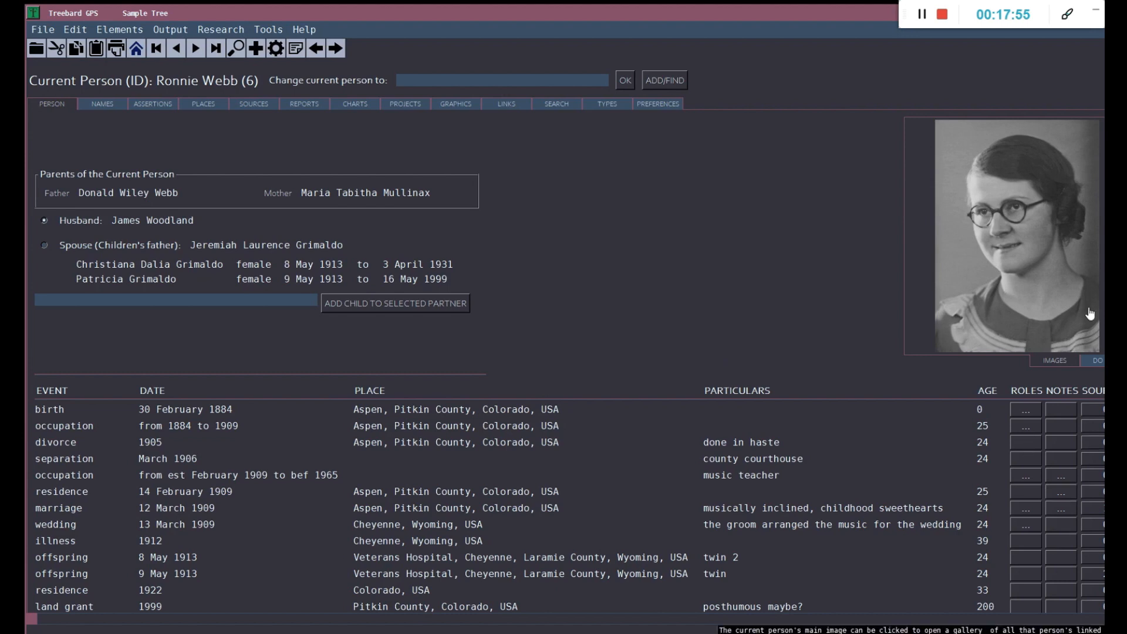
left_click_drag(834, 13, 765, 3)
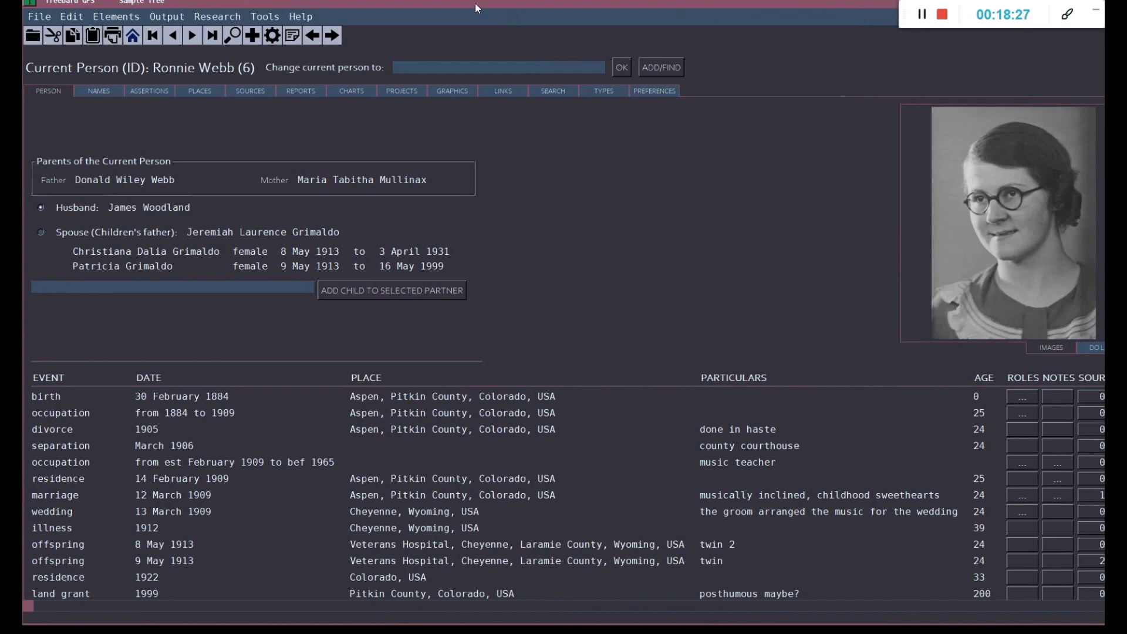
mouse_move(475, 2)
left_mouse_down()
mouse_move(477, 20)
mouse_move(480, 6)
mouse_move(467, 6)
left_mouse_up()
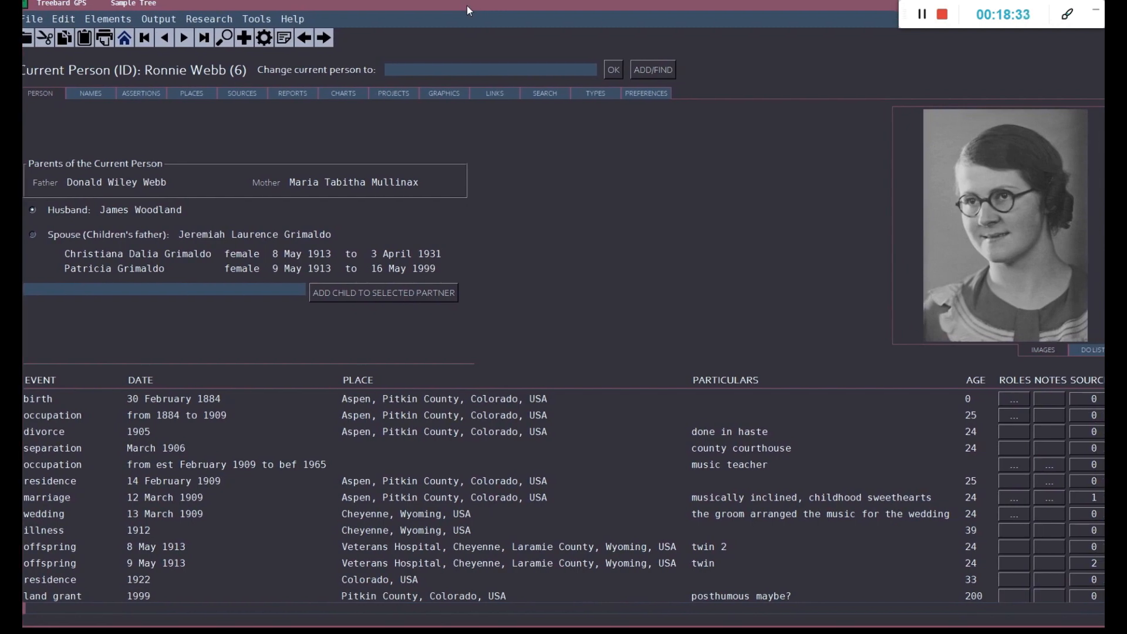